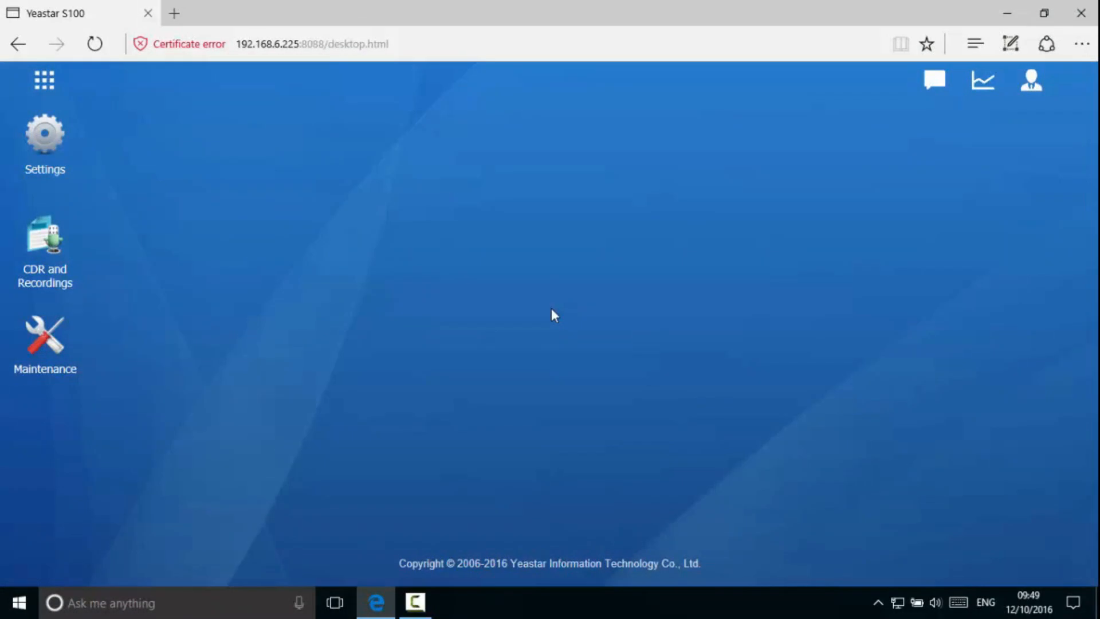
- Open Settings and go to the PBX General preferences page
{"action": "left_click", "coordinate": [54, 155]}
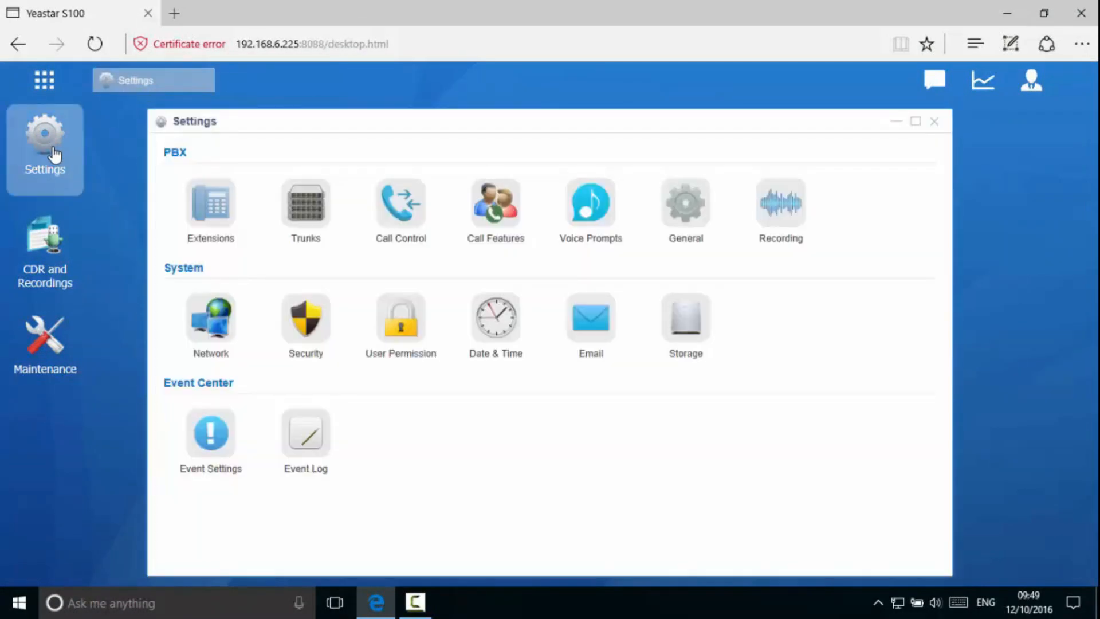
{"action": "left_click", "coordinate": [683, 222]}
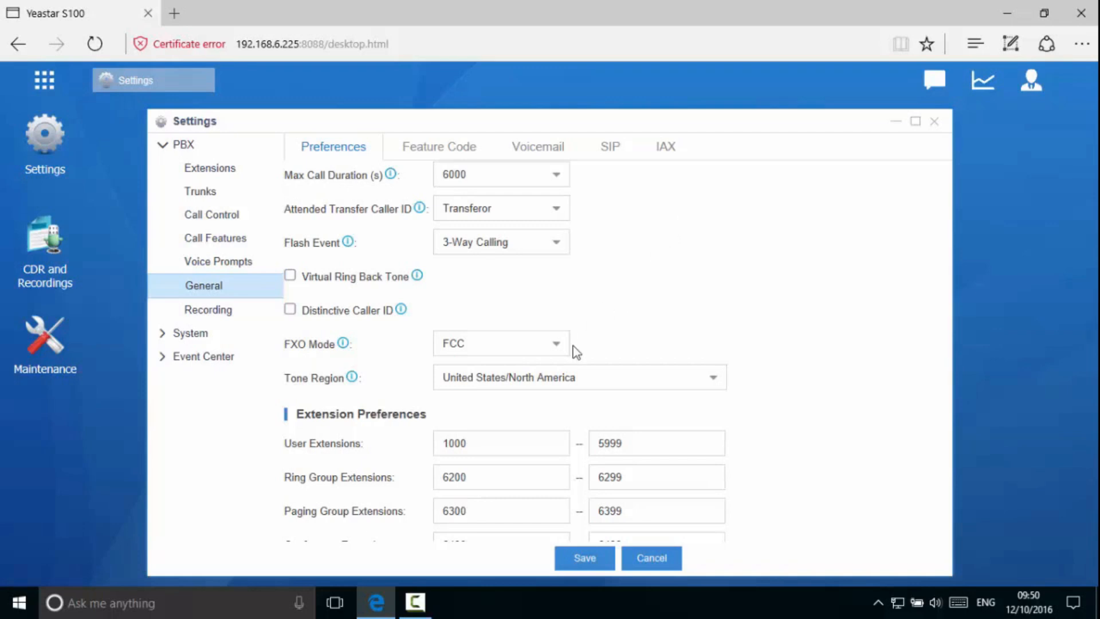
- Set the User Extensions range to 8000–9000, save, and apply the configuration
{"action": "double_click", "coordinate": [502, 442]}
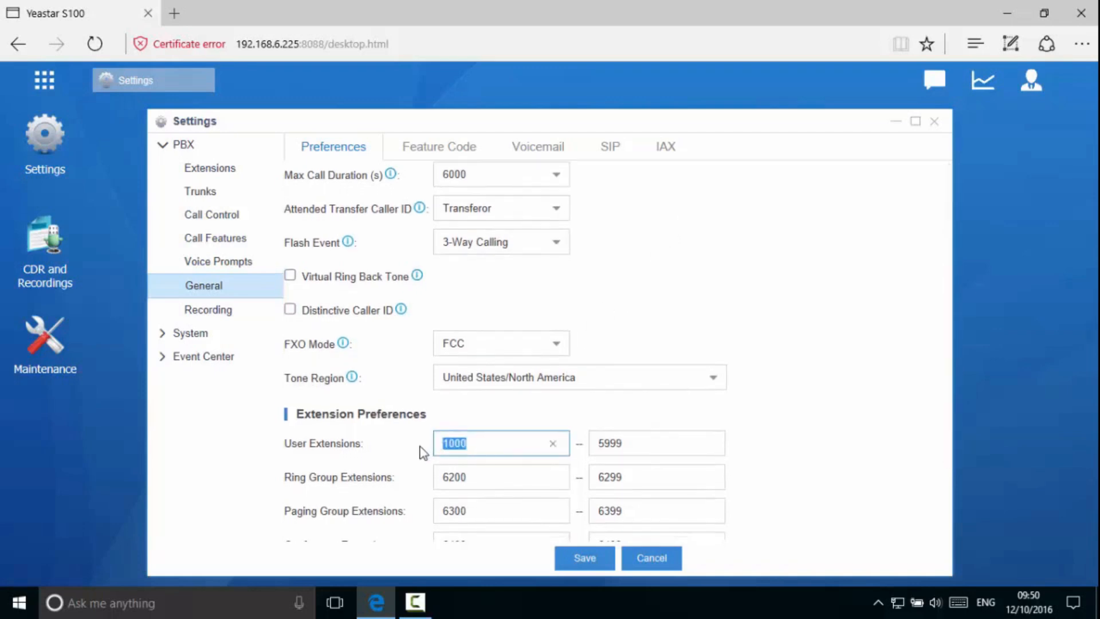
{"action": "type", "text": "8000"}
{"action": "double_click", "coordinate": [596, 446]}
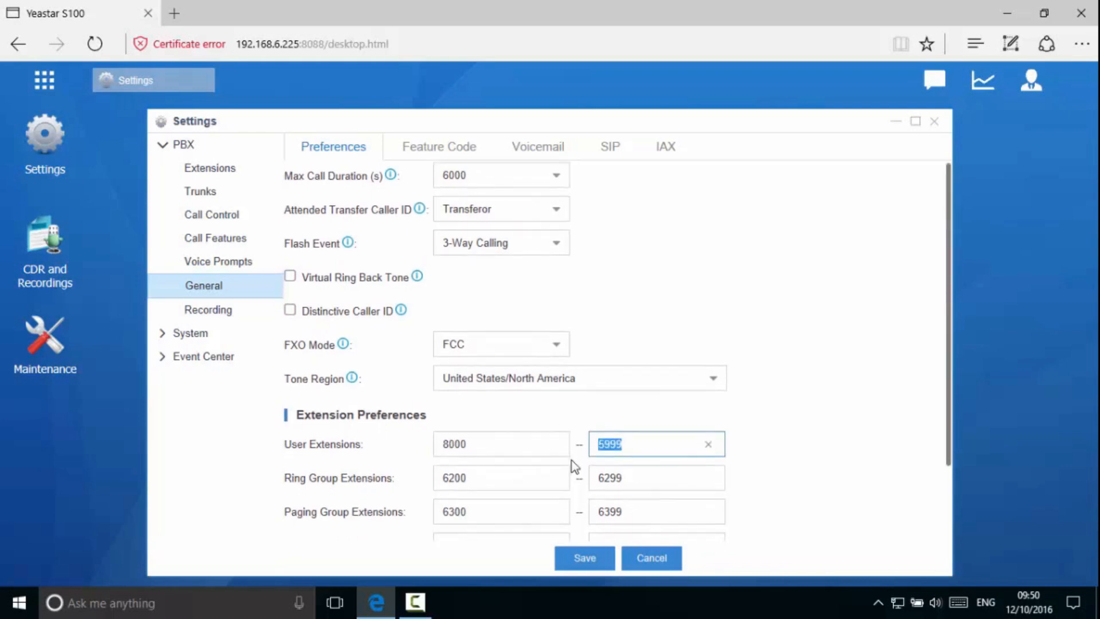
{"action": "type", "text": "9000"}
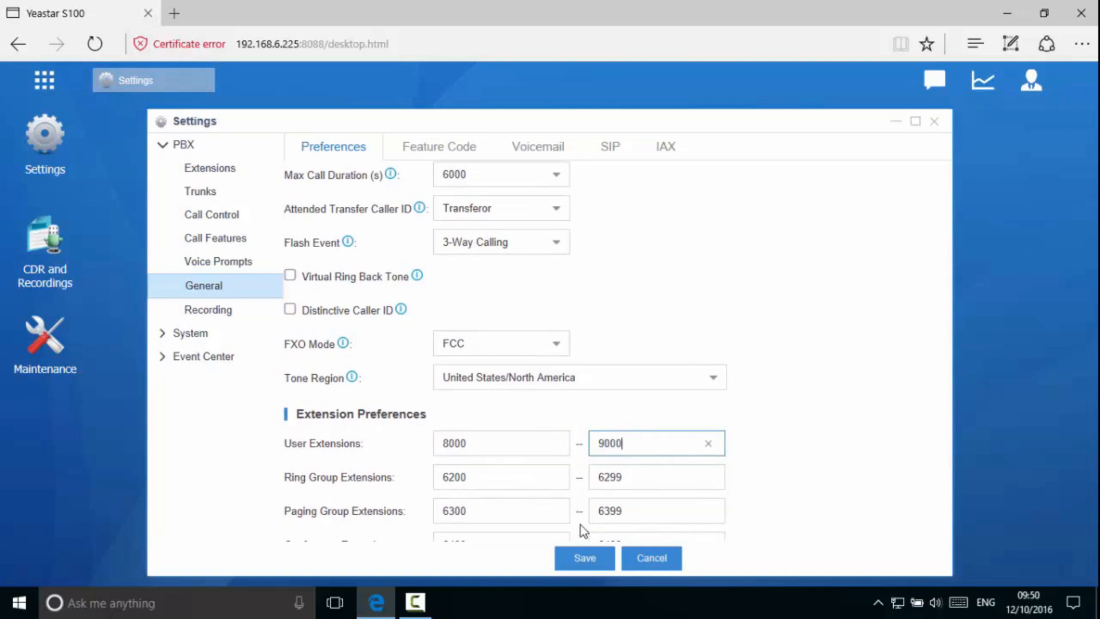
{"action": "left_click", "coordinate": [584, 564]}
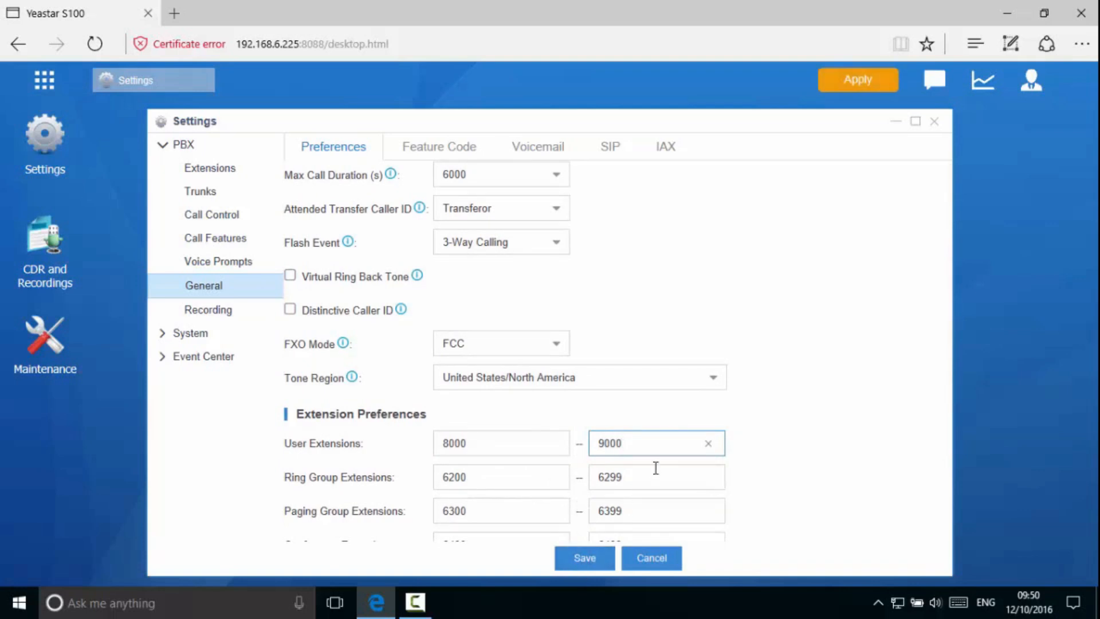
{"action": "left_click", "coordinate": [856, 85]}
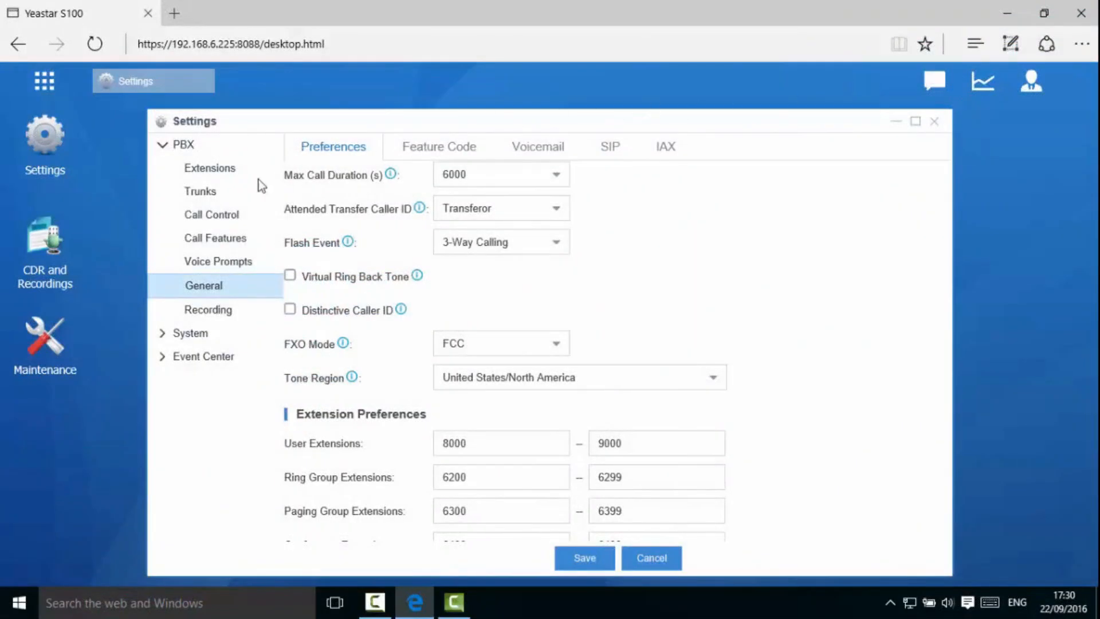
- Select all six extensions 1000–1005 in the Extensions list and delete them
{"action": "left_click", "coordinate": [205, 169]}
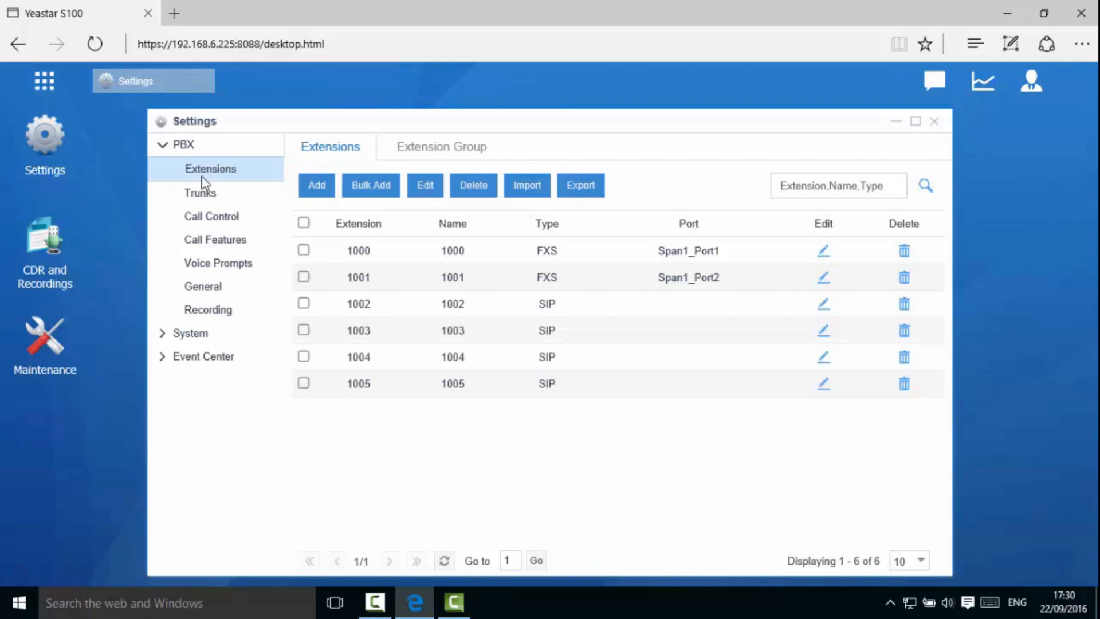
{"action": "left_click", "coordinate": [304, 223]}
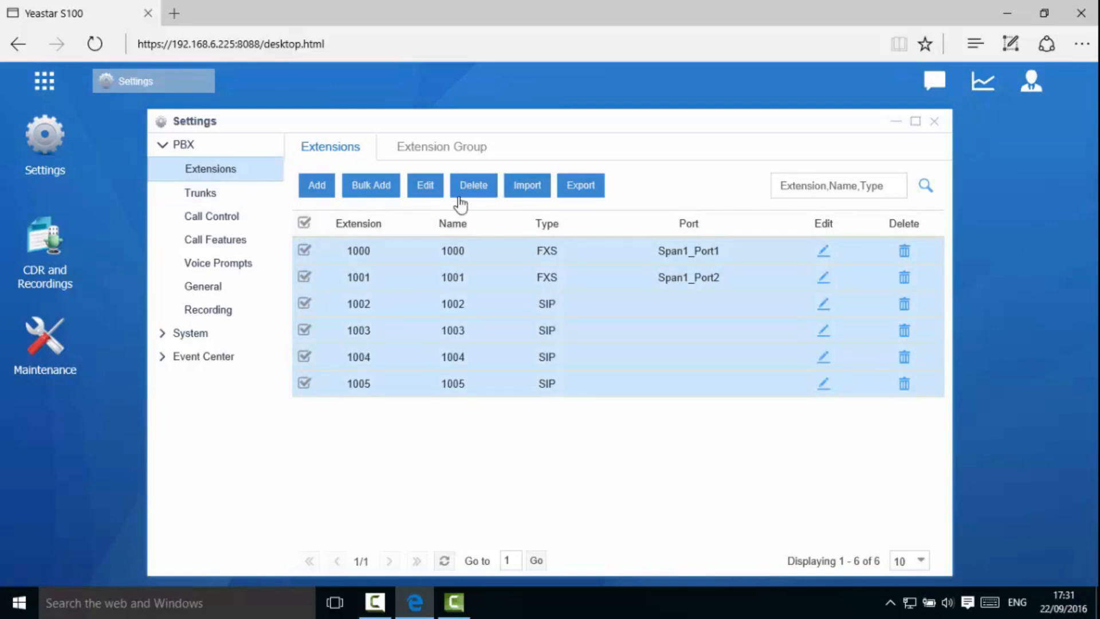
{"action": "left_click", "coordinate": [482, 191]}
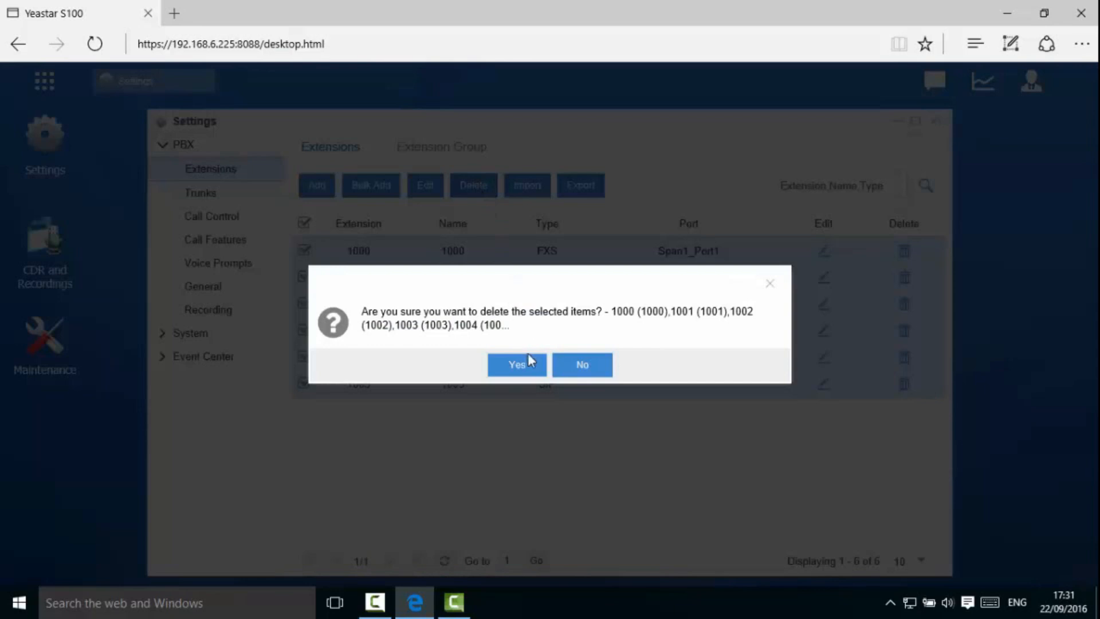
{"action": "left_click", "coordinate": [527, 366]}
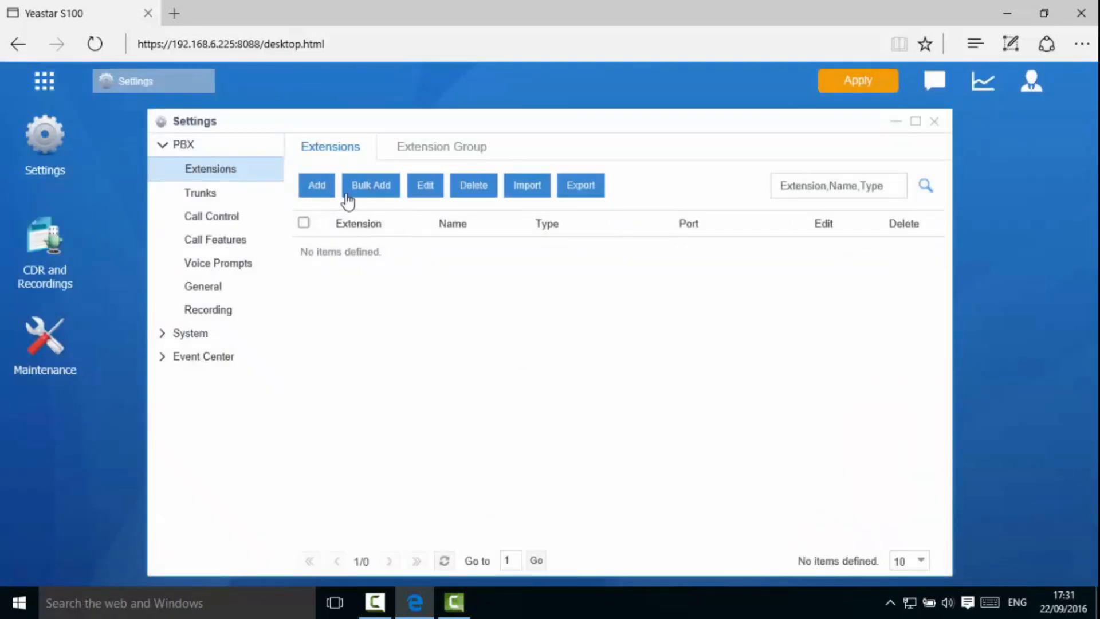
- Add a new extension 8000 with only SIP checked, FXS and IAX unticked
{"action": "left_click", "coordinate": [319, 189]}
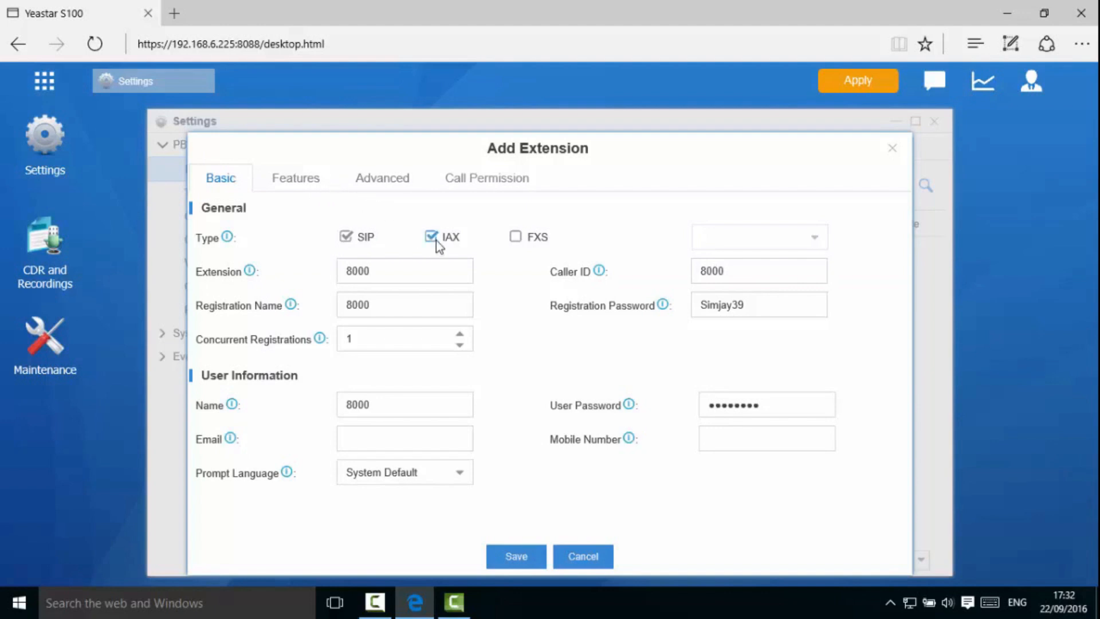
{"action": "left_click", "coordinate": [519, 240]}
{"action": "left_click", "coordinate": [522, 239]}
{"action": "left_click", "coordinate": [432, 237]}
- Name extension 8000 'Brazil' and enter its user password
{"action": "left_click_drag", "start_coordinate": [393, 405], "coordinate": [333, 414]}
{"action": "type", "text": "B"}
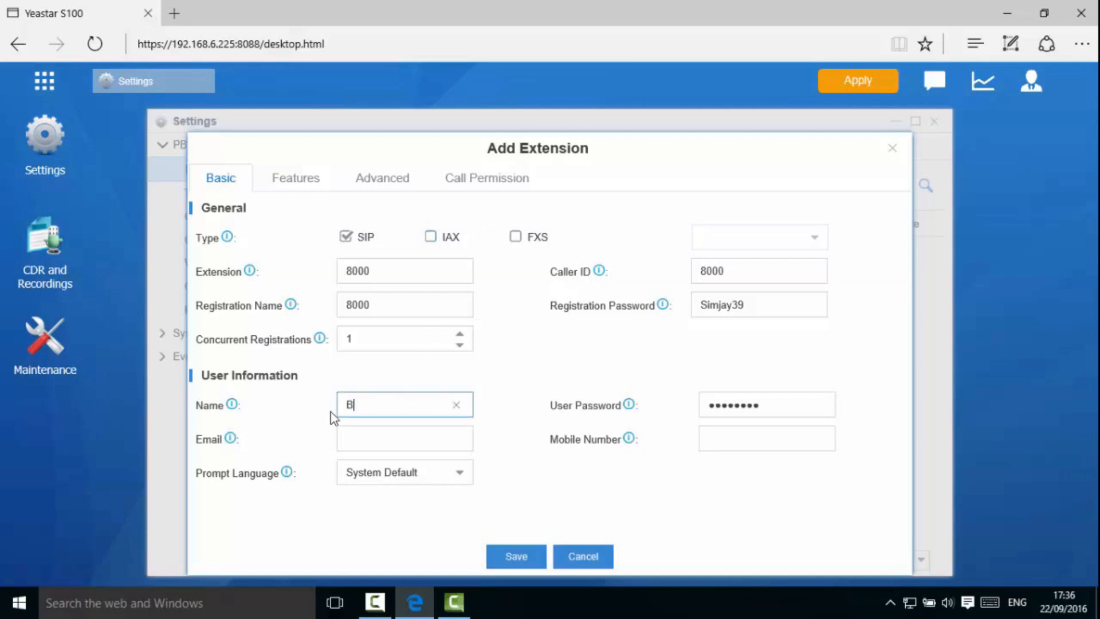
{"action": "type", "text": "razil"}
{"action": "left_click_drag", "start_coordinate": [779, 404], "coordinate": [709, 408]}
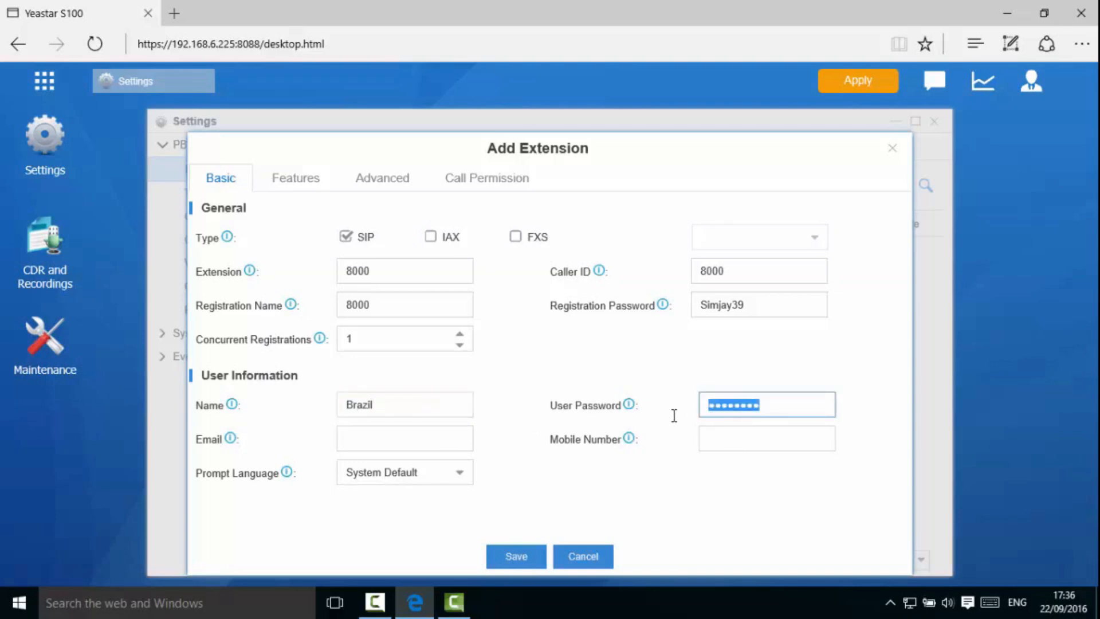
{"action": "type", "text": "*****"}
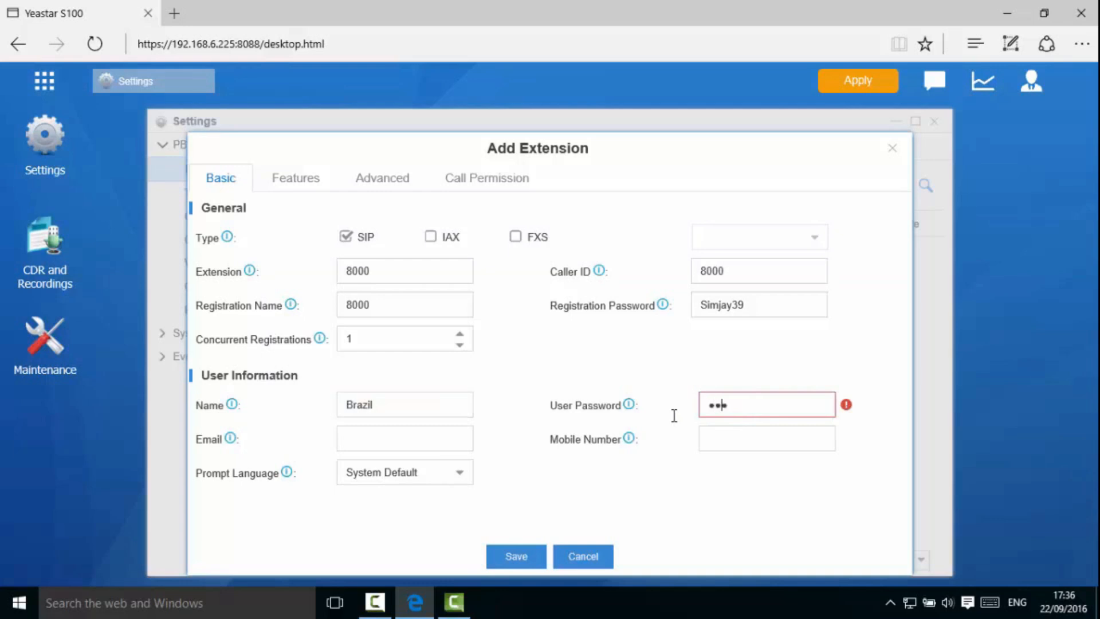
{"action": "type", "text": "******"}
{"action": "key", "text": "Caps_Lock"}
{"action": "key", "text": "Caps_Lock"}
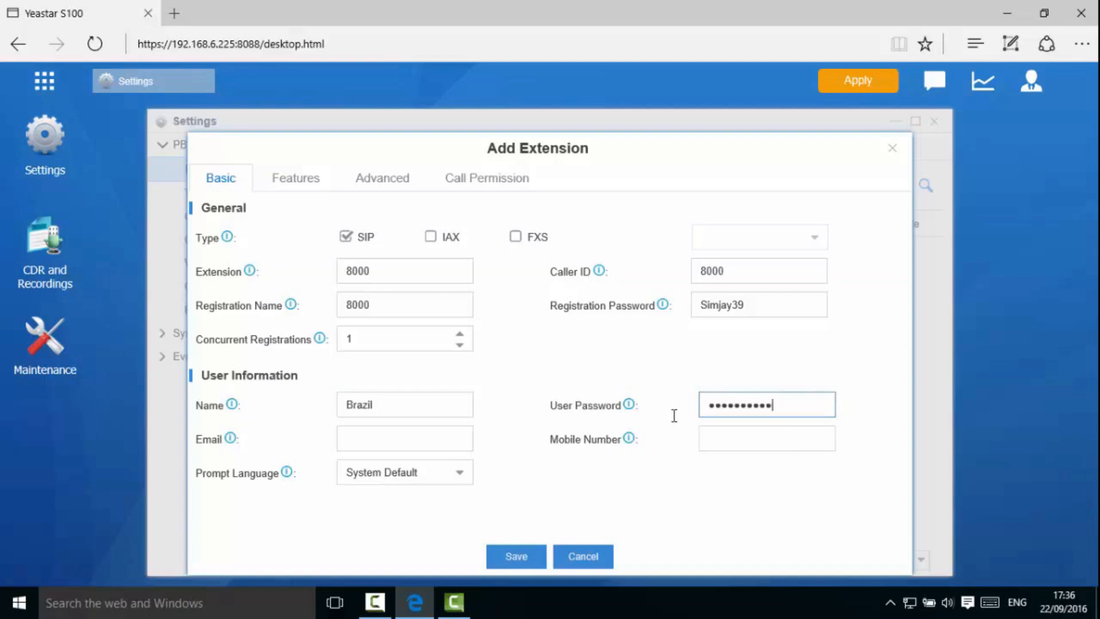
- Fill in the user's e-mail and mobile number, set prompt language English, and save
{"action": "left_click", "coordinate": [458, 430]}
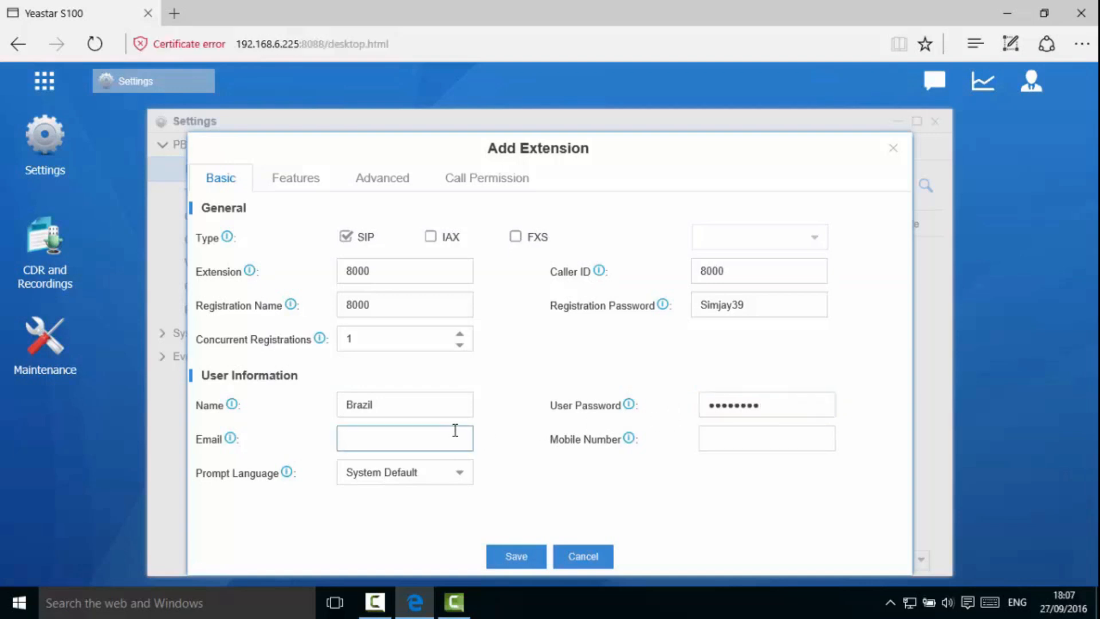
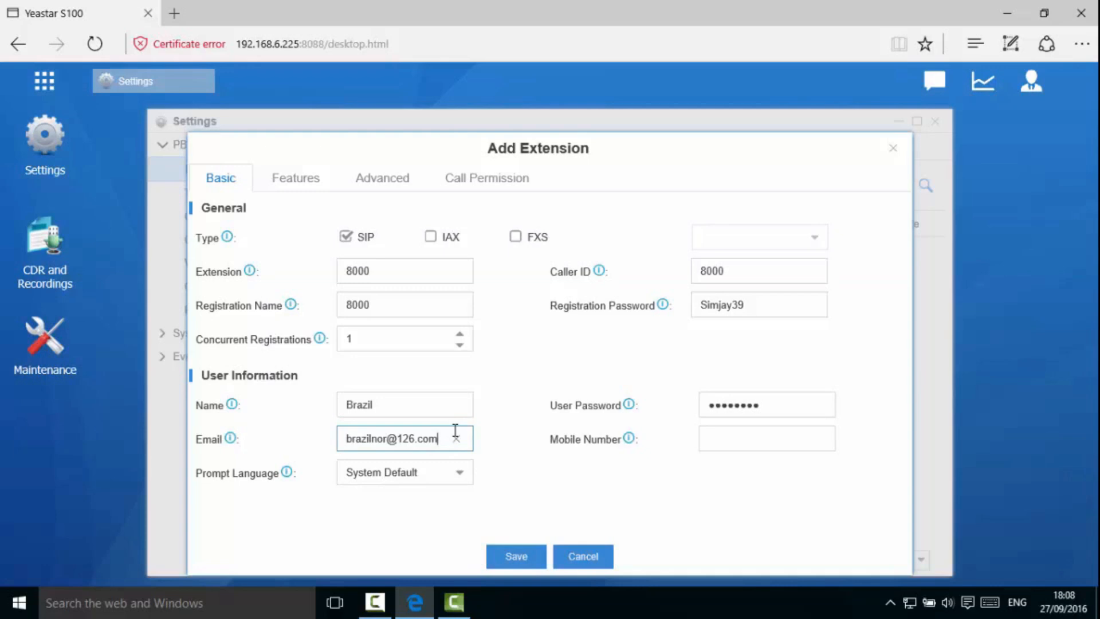
{"action": "left_click", "coordinate": [769, 439]}
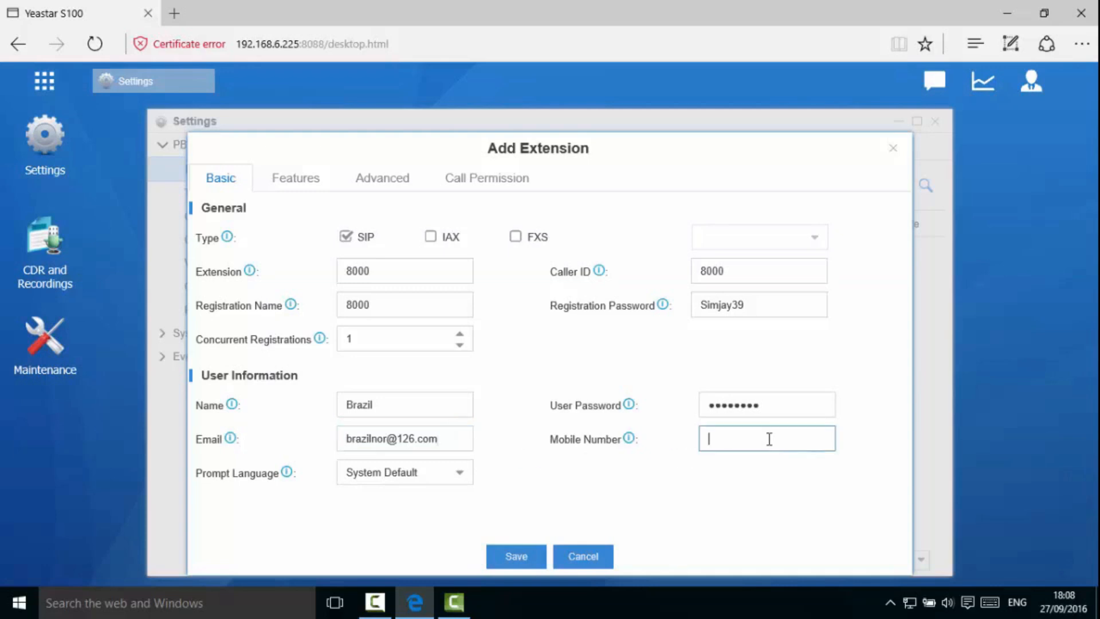
{"action": "left_click", "coordinate": [456, 479]}
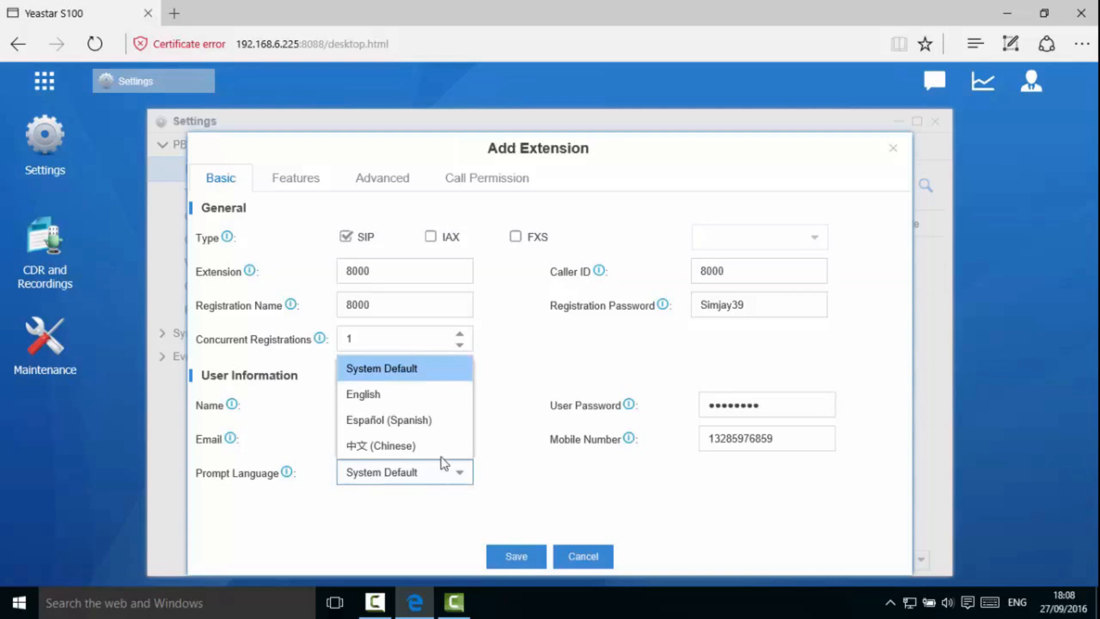
{"action": "left_click", "coordinate": [404, 395]}
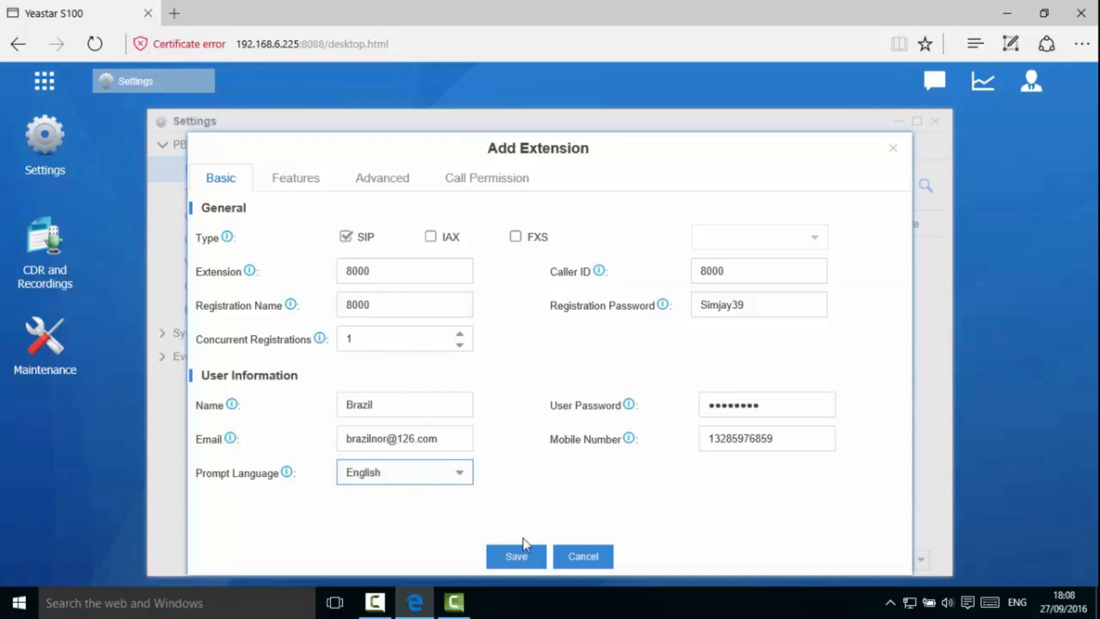
{"action": "left_click", "coordinate": [533, 559]}
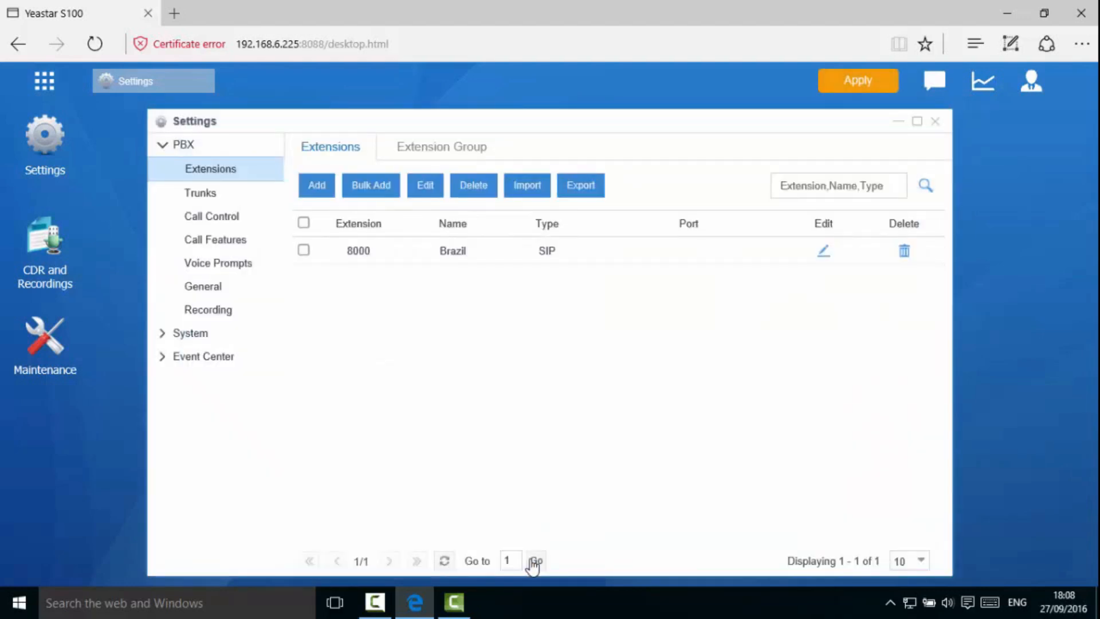
- Bulk-add 10 extensions starting at 8001, save, and apply
{"action": "left_click", "coordinate": [388, 190]}
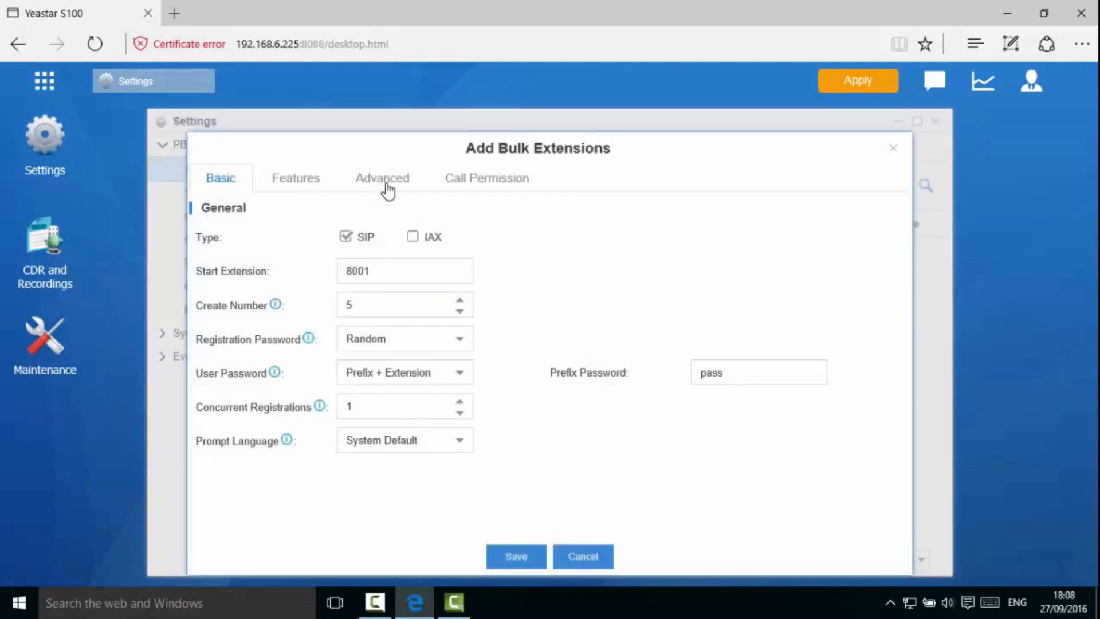
{"action": "left_click", "coordinate": [363, 304]}
{"action": "key", "text": "BackSpace"}
{"action": "type", "text": "1"}
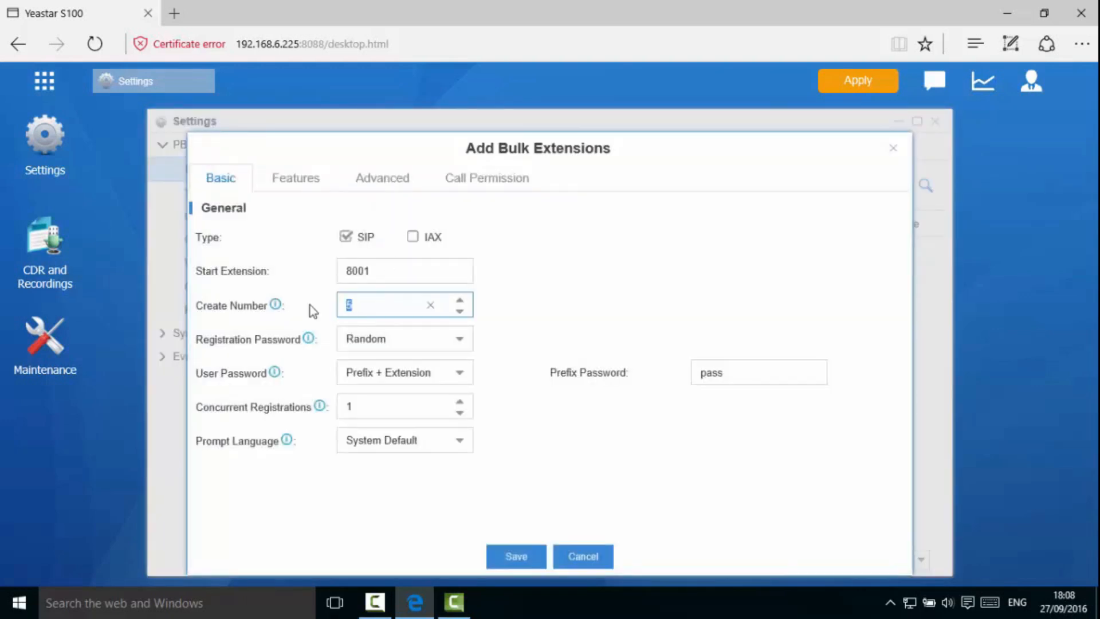
{"action": "type", "text": "0"}
{"action": "left_click", "coordinate": [515, 563]}
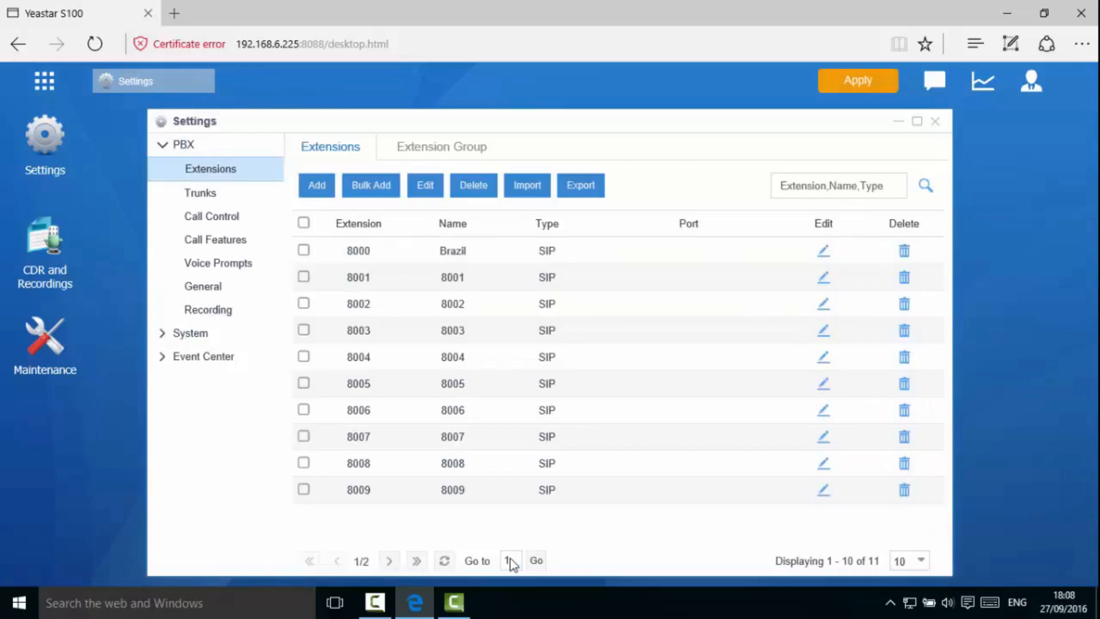
{"action": "left_click", "coordinate": [867, 87]}
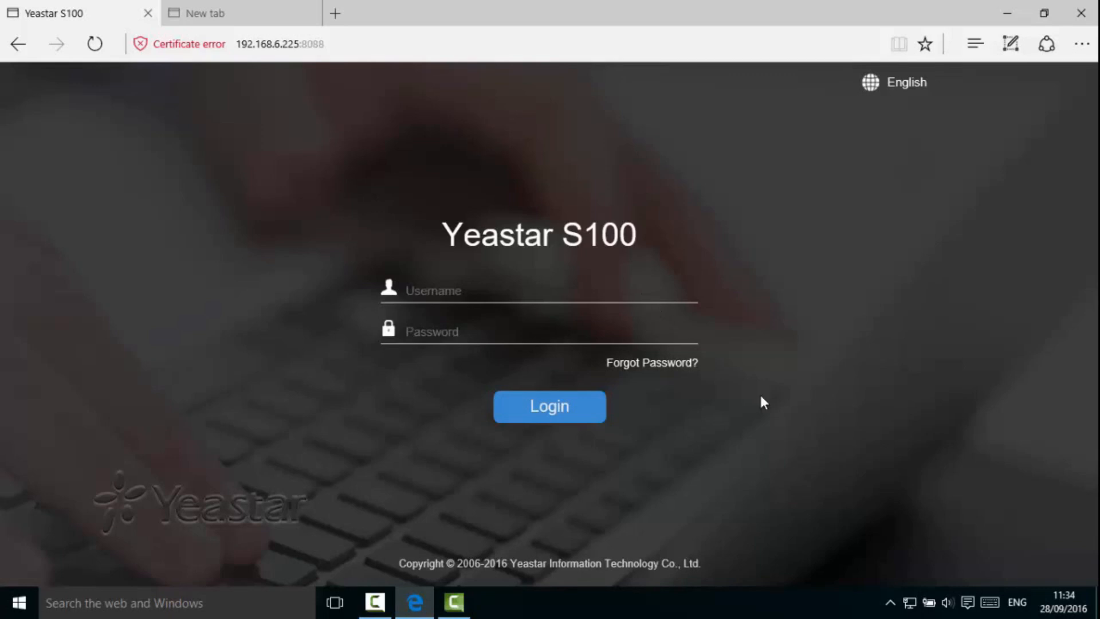
- Log in as extension 8000 with its password
{"action": "type", "text": "8000"}
{"action": "key", "text": "Tab"}
{"action": "type", "text": "******"}
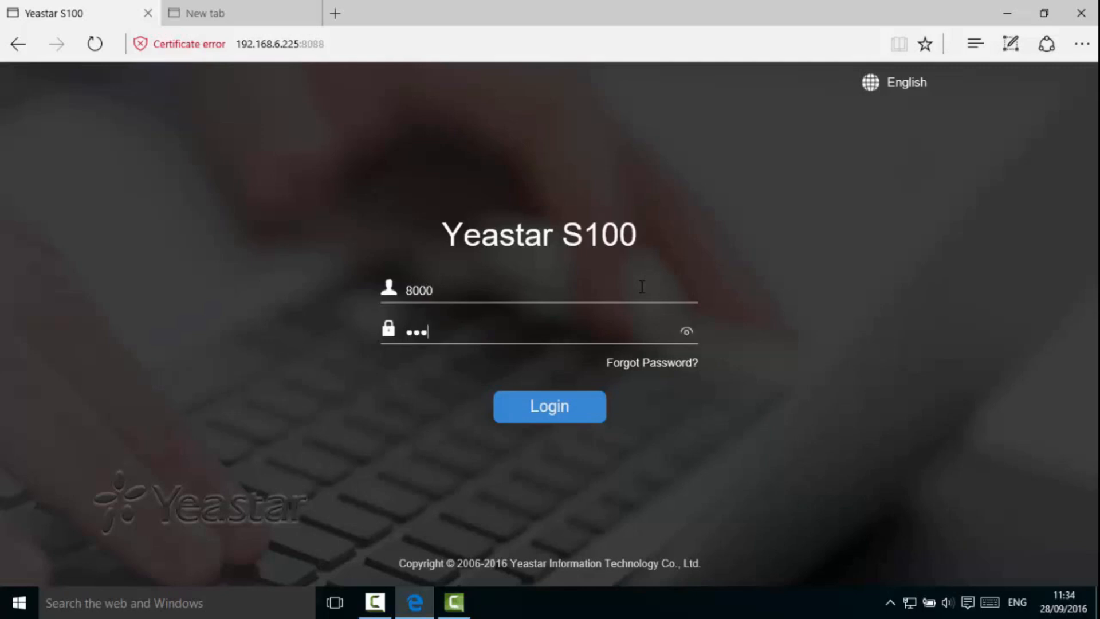
{"action": "left_click", "coordinate": [573, 410]}
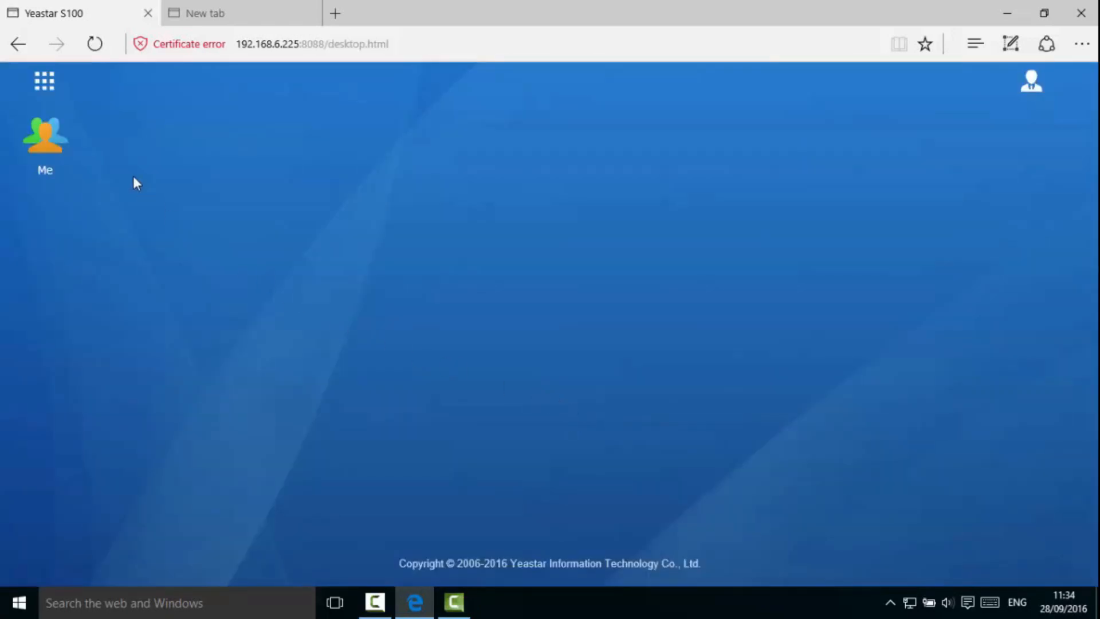
- View the CDR and Recordings call list, then the Me personal settings
{"action": "left_click", "coordinate": [46, 86]}
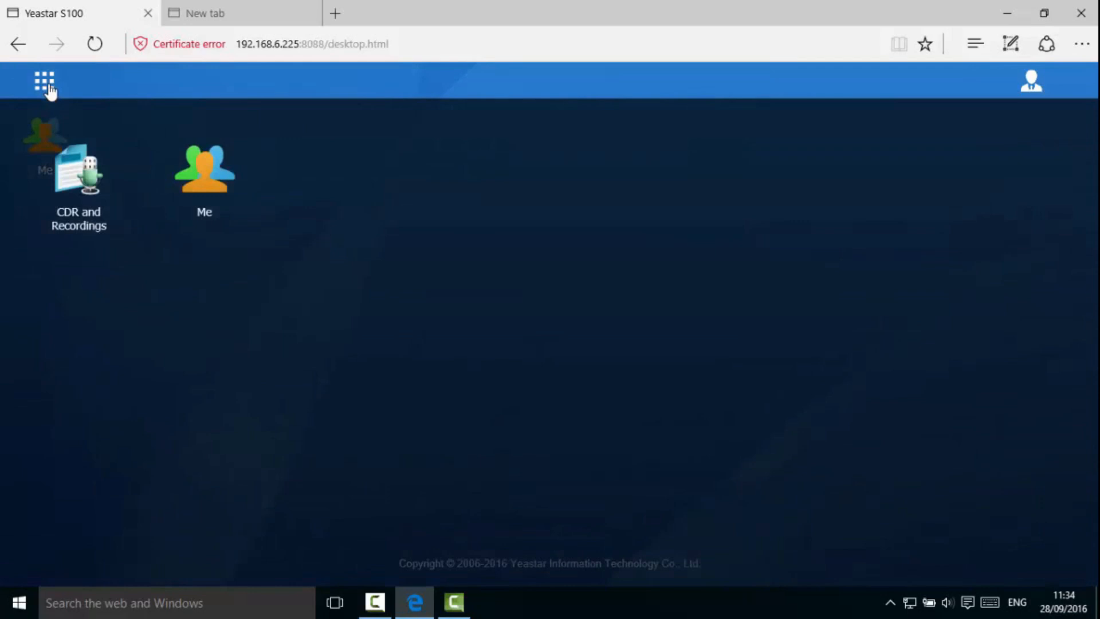
{"action": "left_click", "coordinate": [73, 204]}
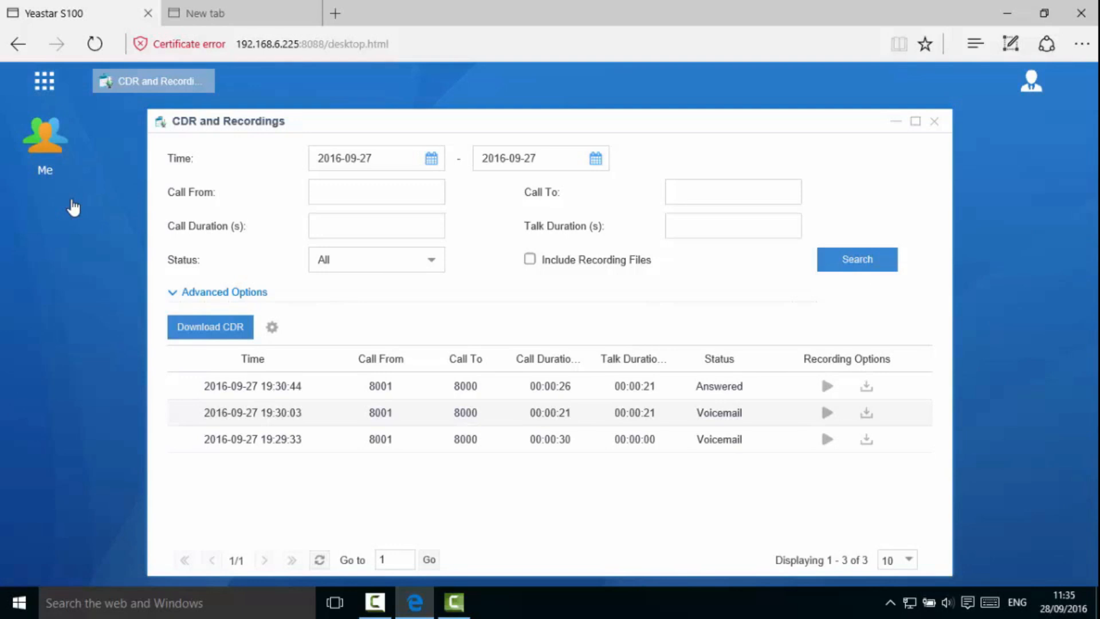
{"action": "left_click", "coordinate": [50, 151]}
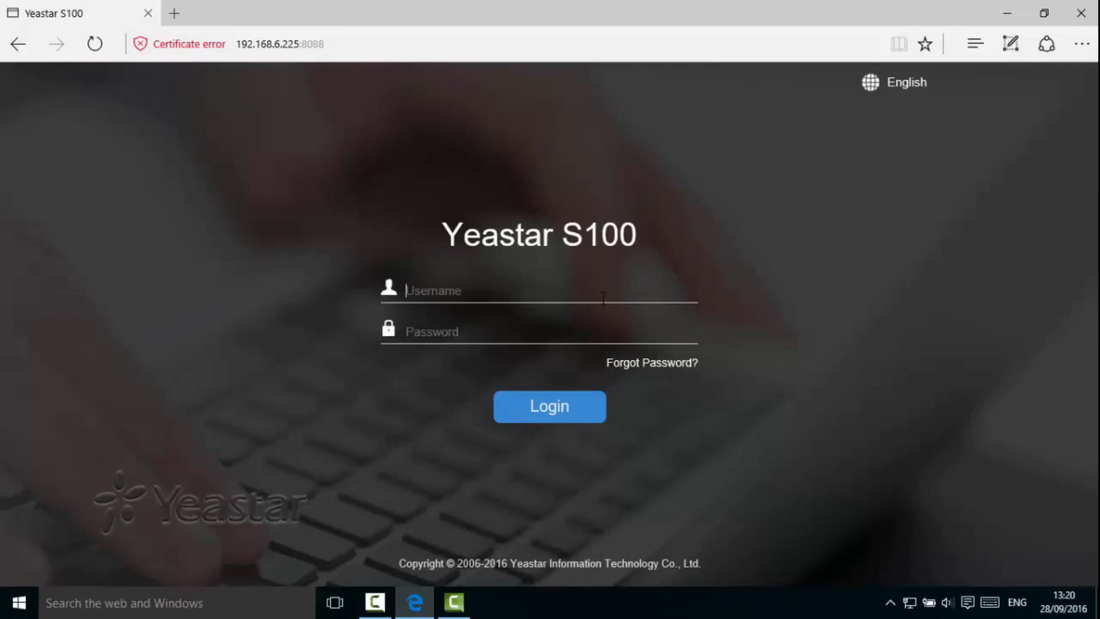
- Log in as admin and open the empty User Permission list under System settings
{"action": "type", "text": "admin"}
{"action": "key", "text": "Tab"}
{"action": "type", "text": "password"}
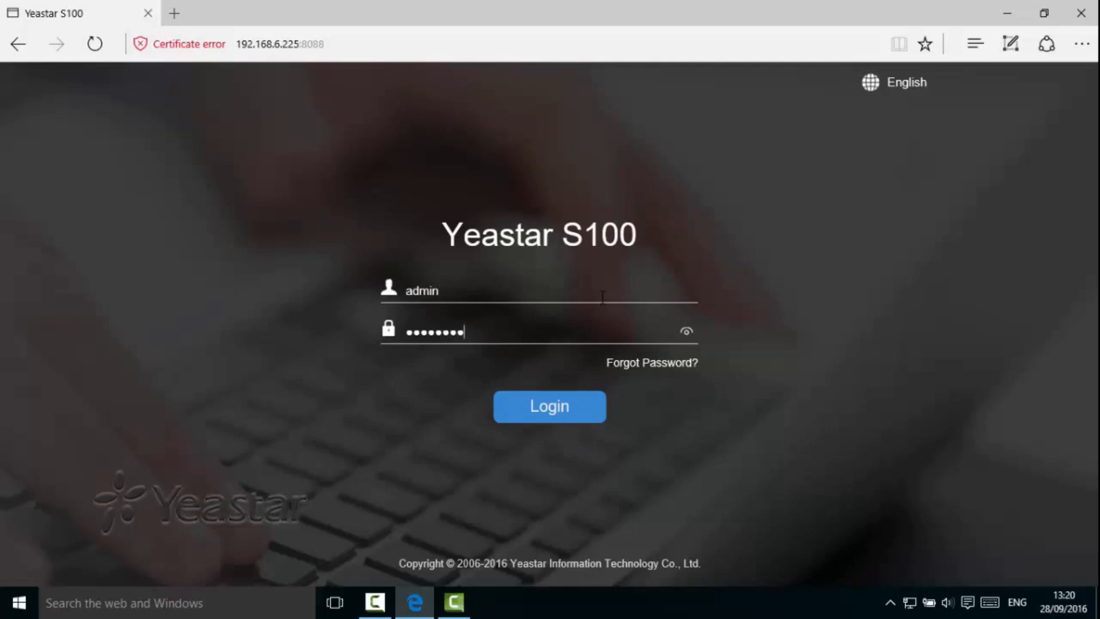
{"action": "left_click", "coordinate": [538, 405]}
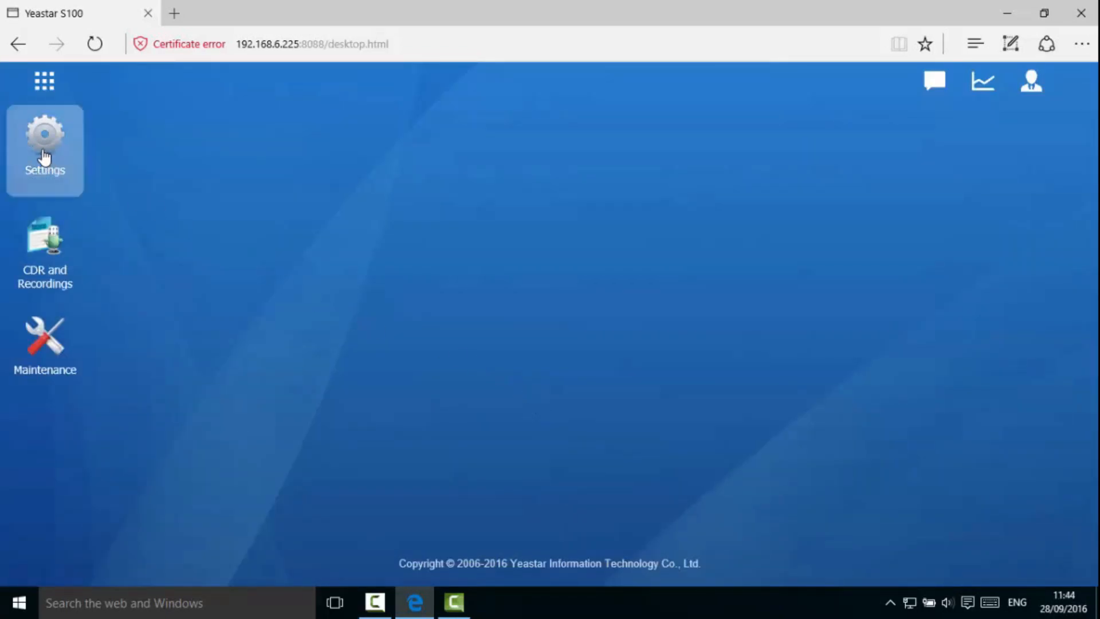
{"action": "left_click", "coordinate": [44, 156]}
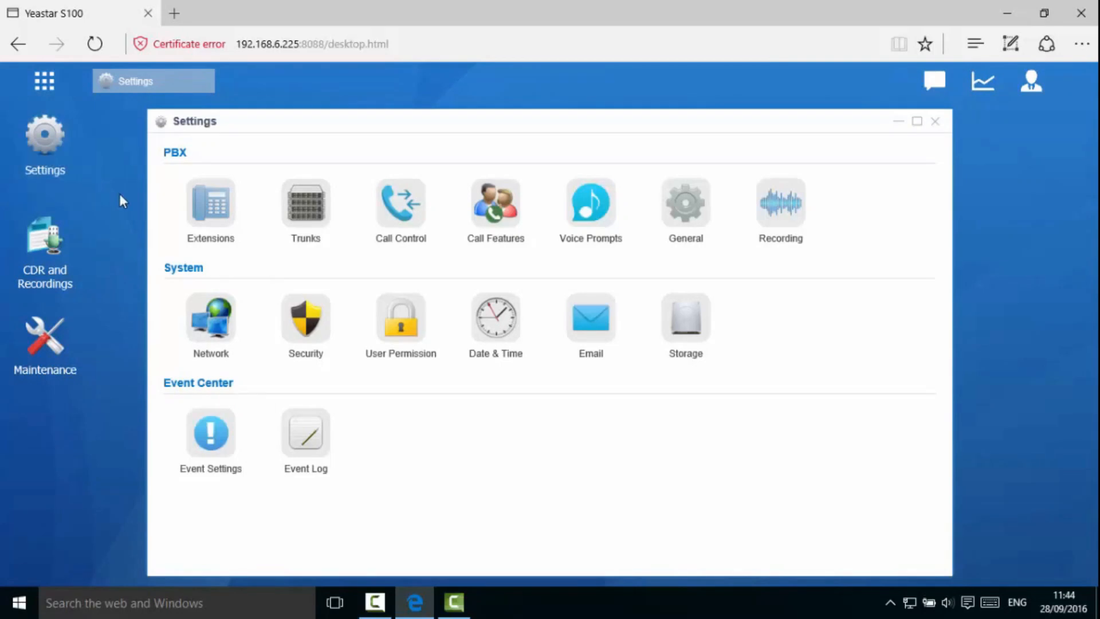
{"action": "left_click", "coordinate": [408, 345]}
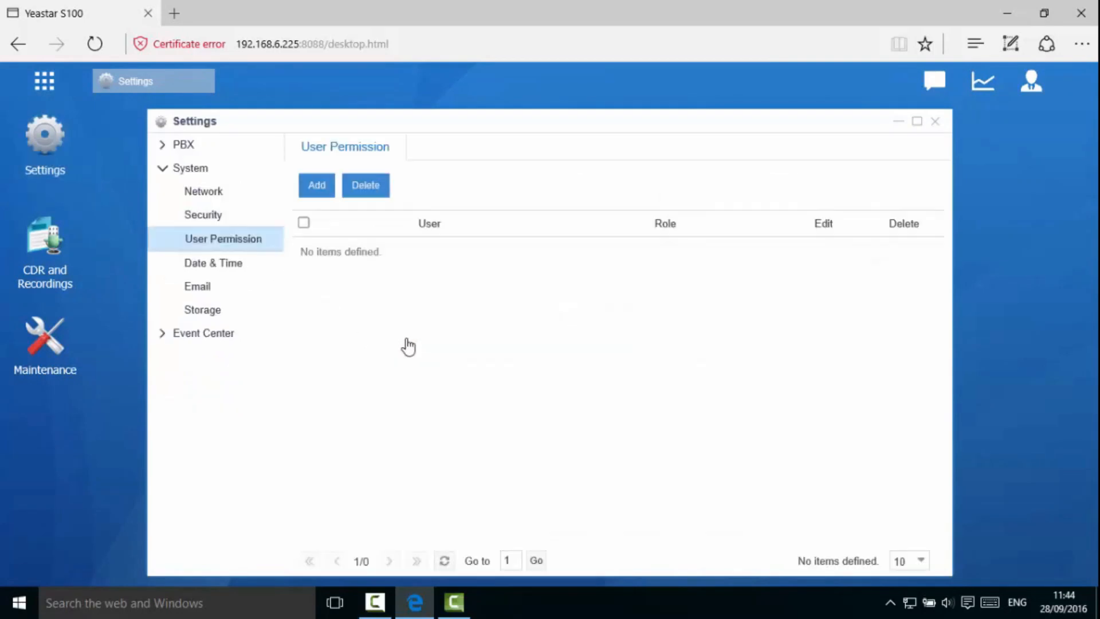
- Grant user 8000 Administrator privileges with Event Center unticked, and save
{"action": "left_click", "coordinate": [322, 192]}
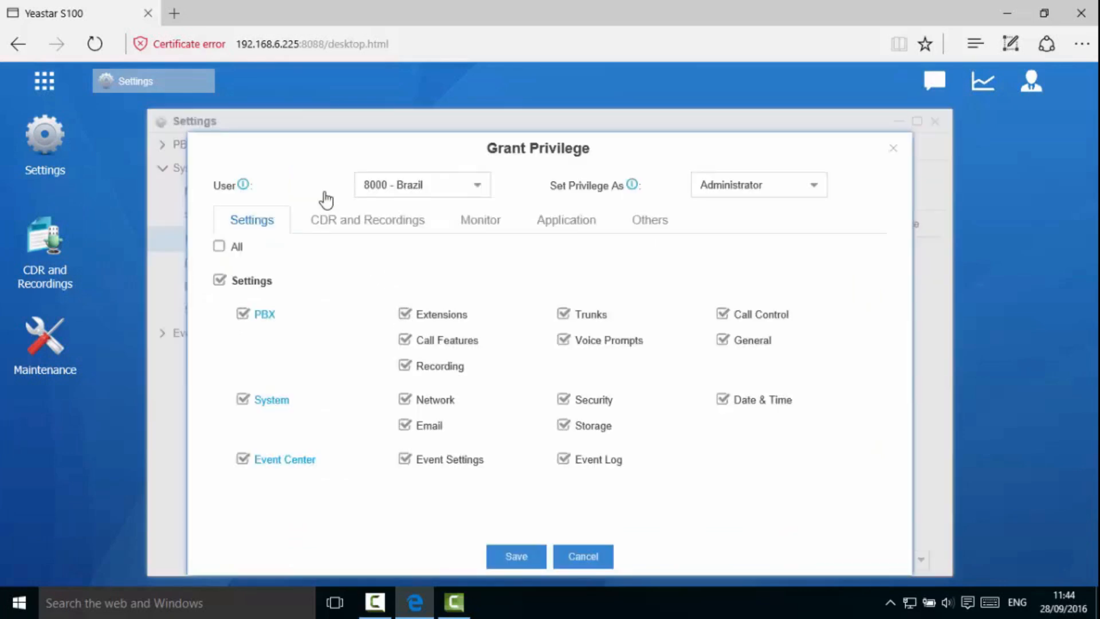
{"action": "left_click", "coordinate": [477, 186]}
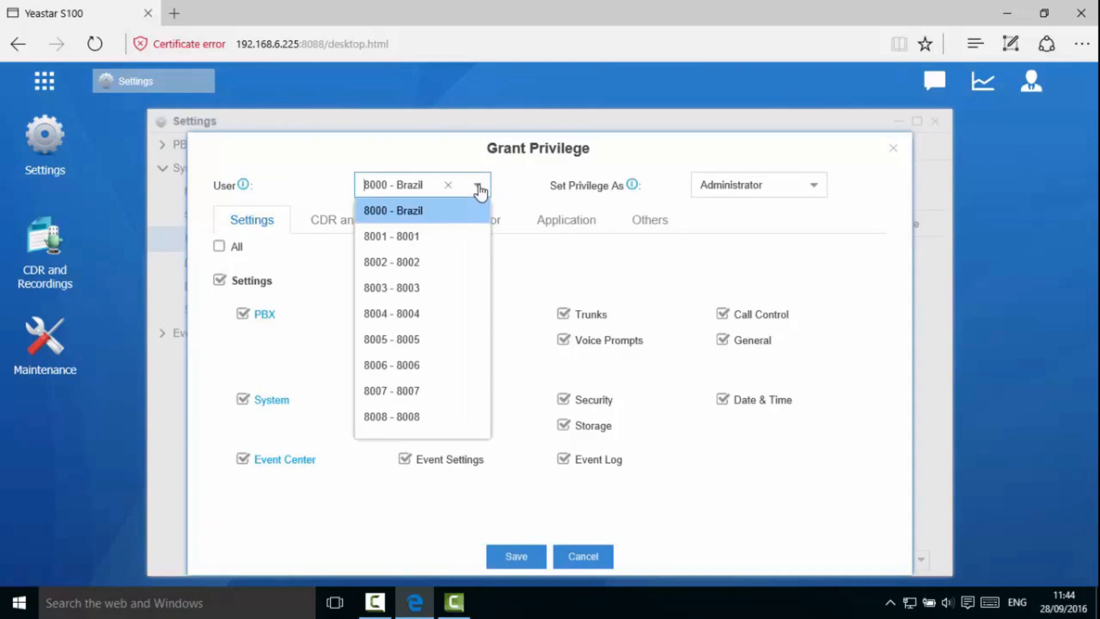
{"action": "left_click", "coordinate": [447, 212]}
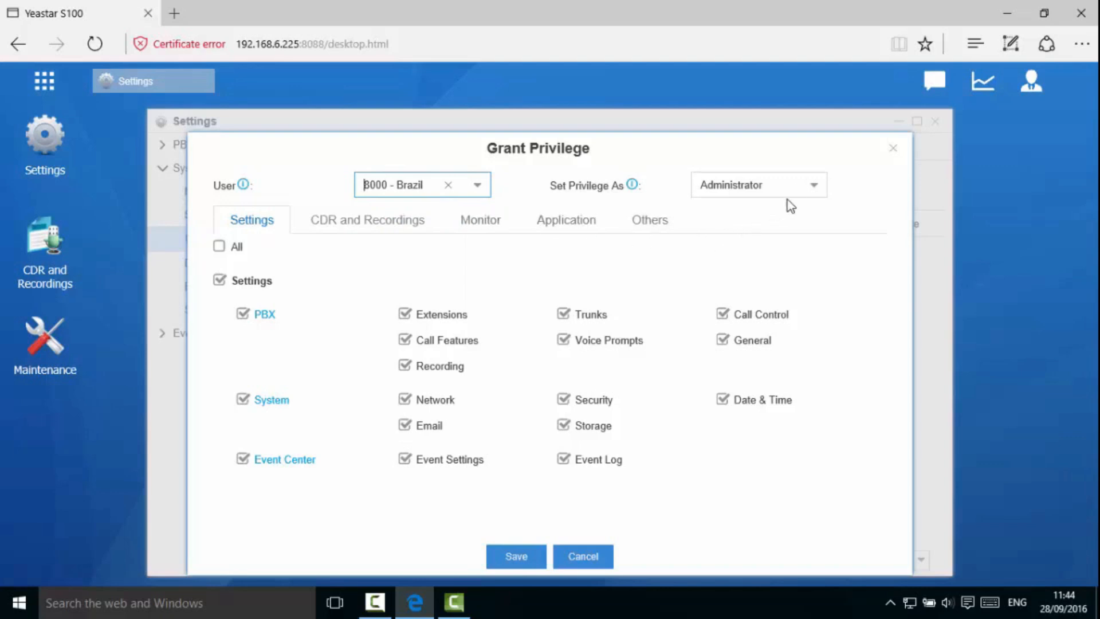
{"action": "left_click", "coordinate": [821, 186]}
{"action": "left_click", "coordinate": [821, 186]}
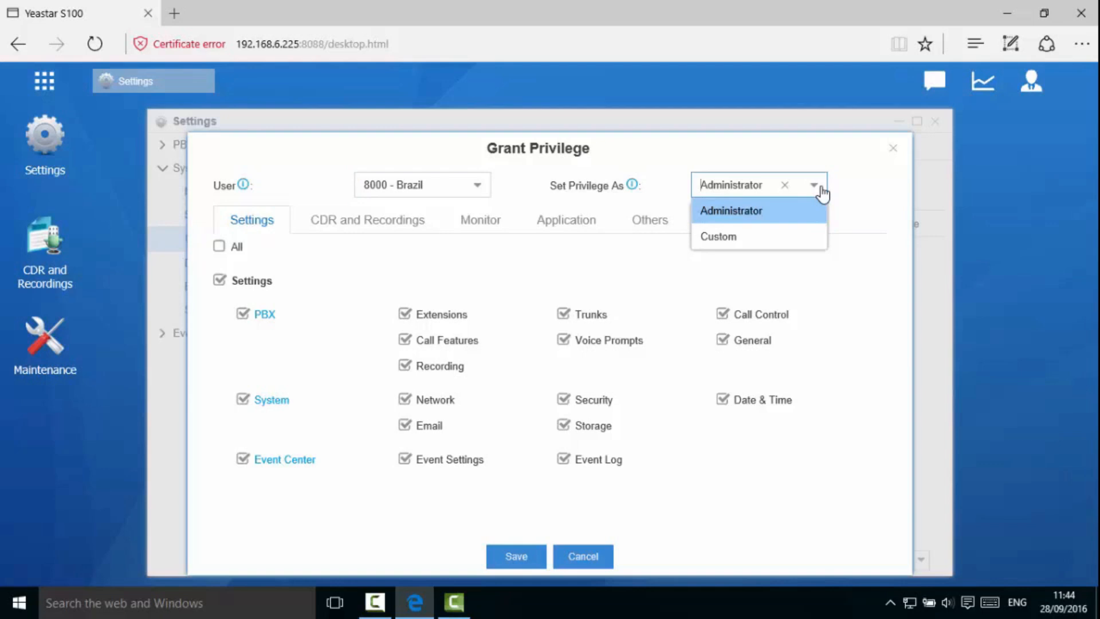
{"action": "left_click", "coordinate": [808, 239]}
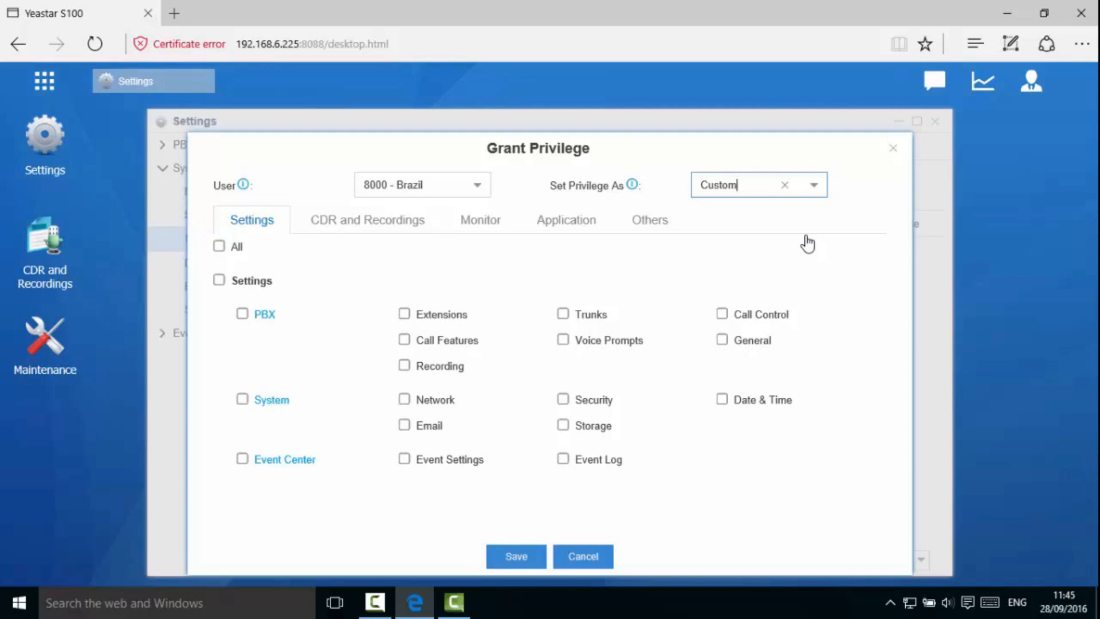
{"action": "left_click", "coordinate": [816, 187]}
{"action": "left_click", "coordinate": [813, 210]}
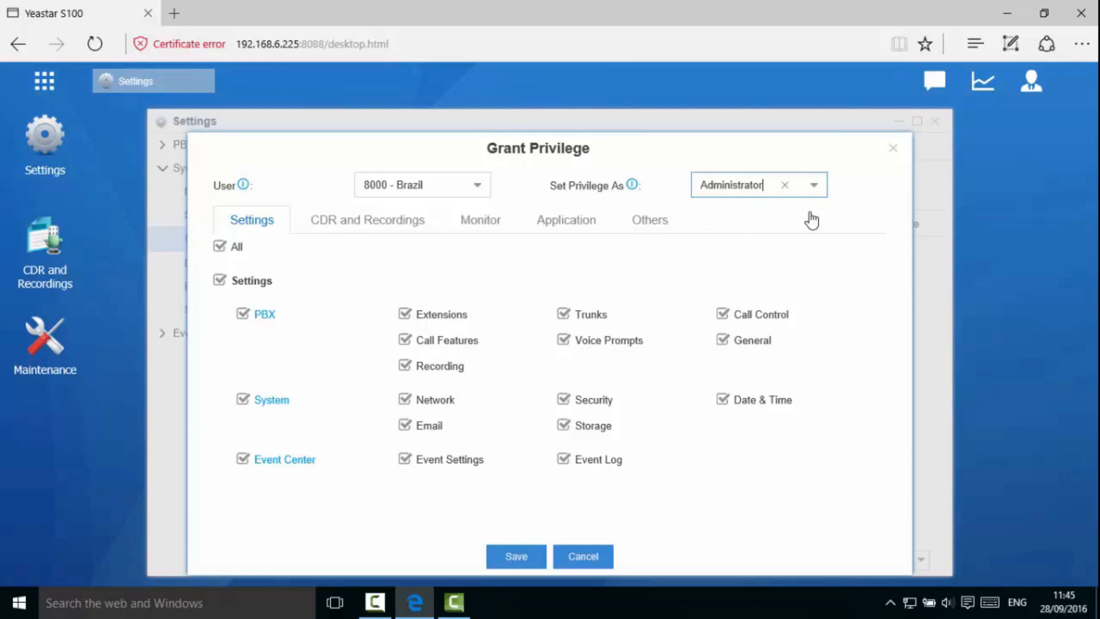
{"action": "left_click", "coordinate": [243, 458]}
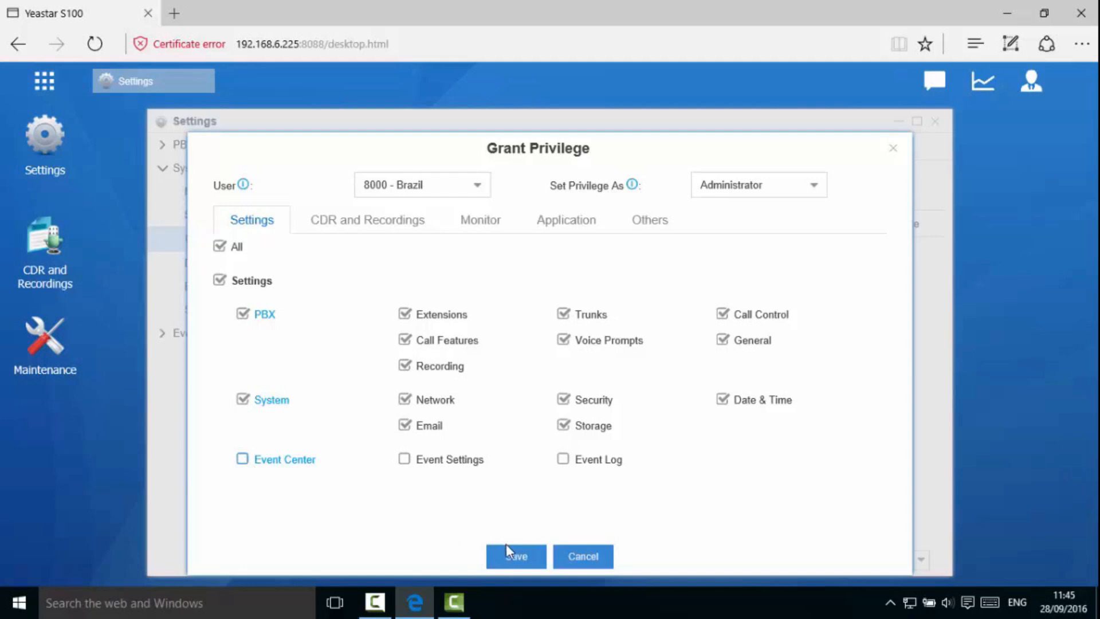
{"action": "left_click", "coordinate": [516, 557]}
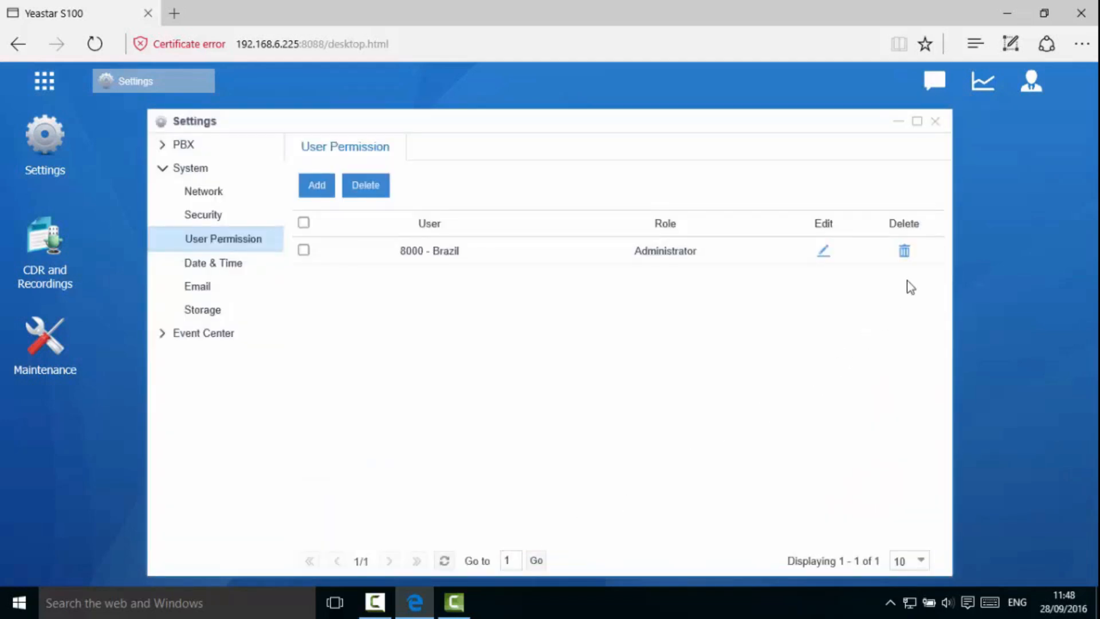
- Log out of the admin account
{"action": "left_click", "coordinate": [1032, 81]}
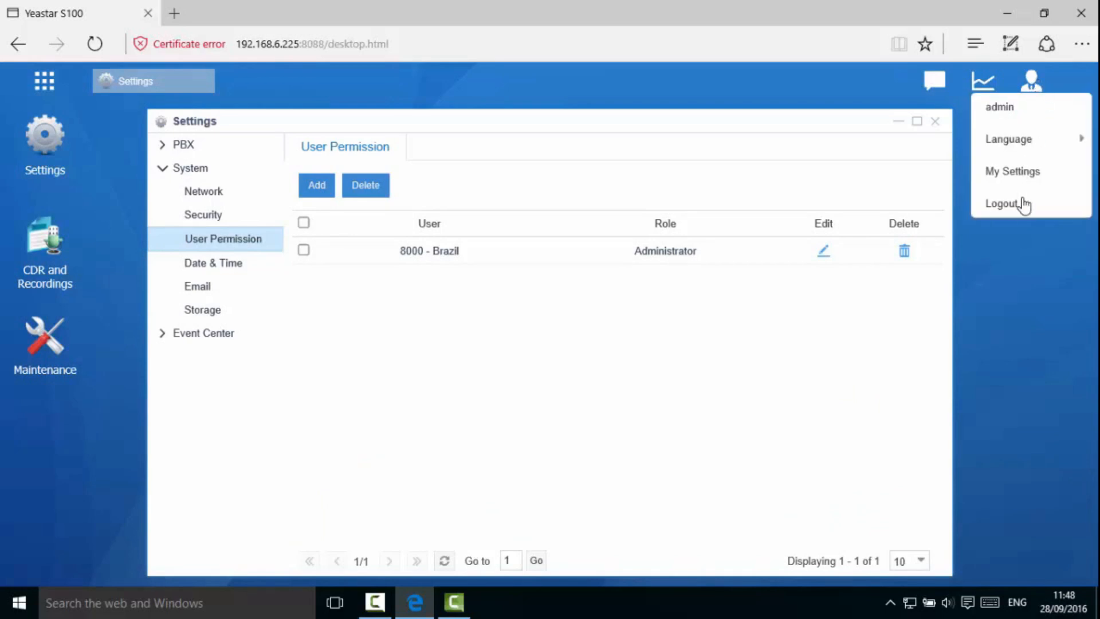
{"action": "left_click", "coordinate": [1003, 204]}
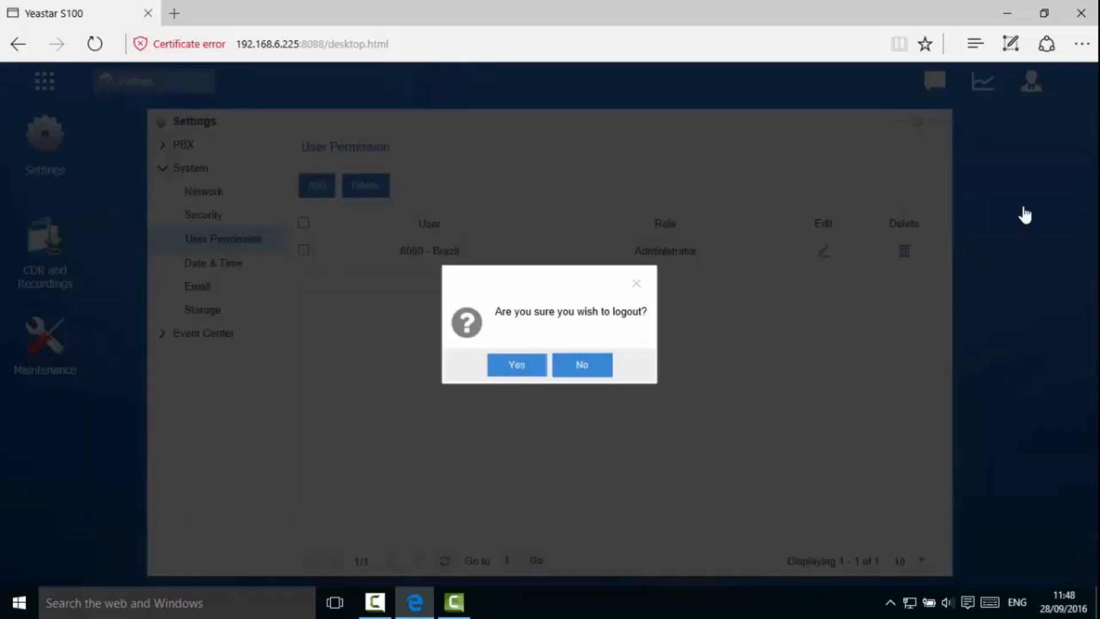
{"action": "left_click", "coordinate": [517, 365]}
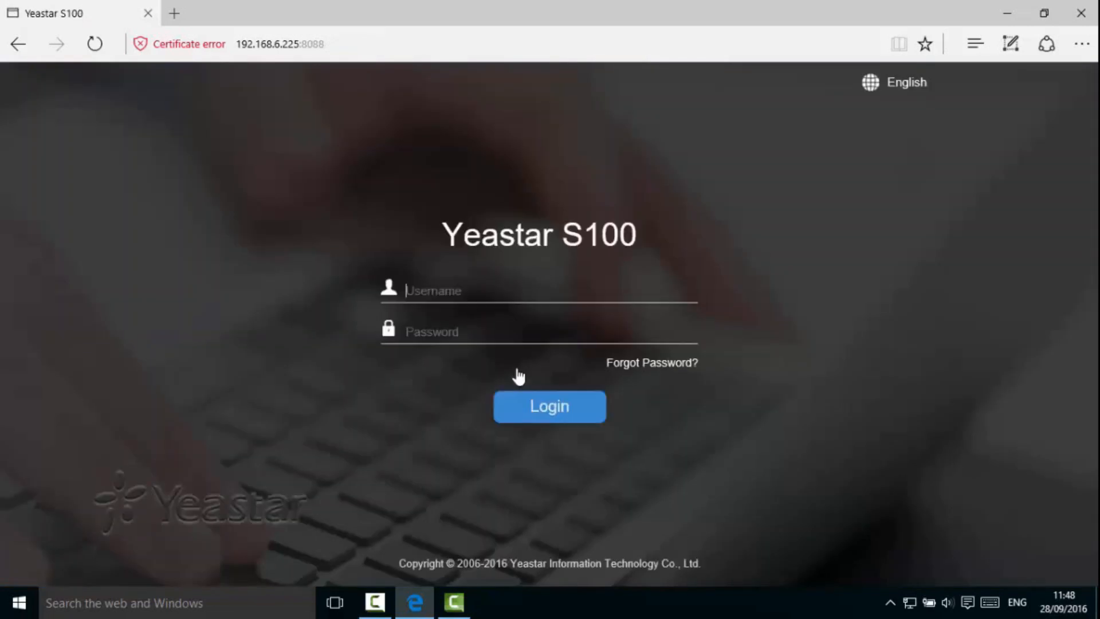
- Log back in as extension 8000 with its password
{"action": "type", "text": "8000"}
{"action": "key", "text": "Tab"}
{"action": "type", "text": "******"}
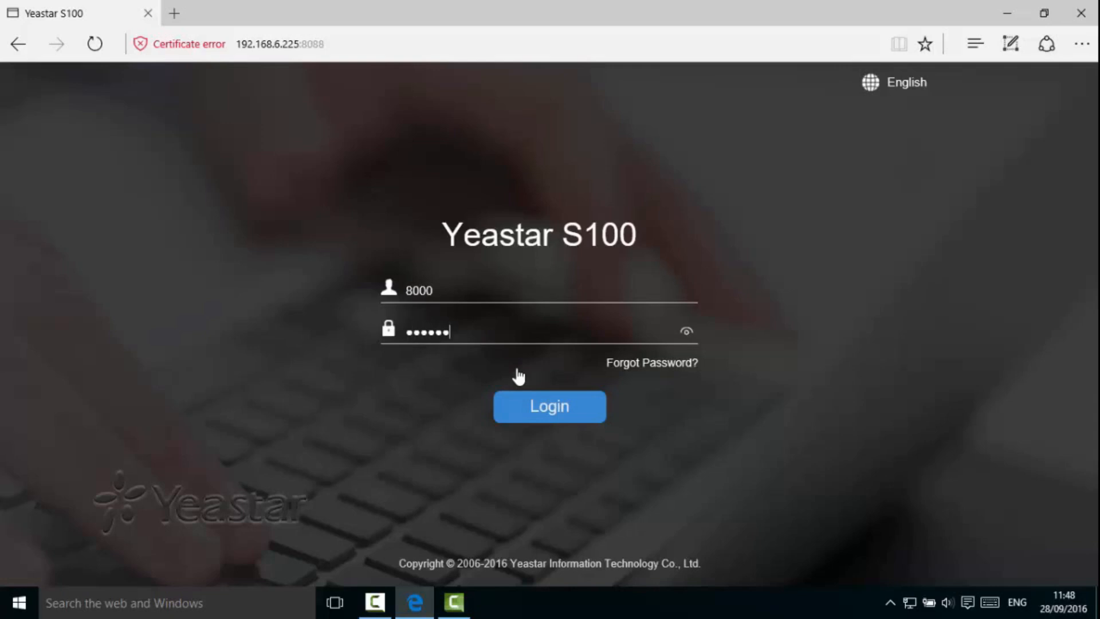
{"action": "left_click", "coordinate": [524, 412]}
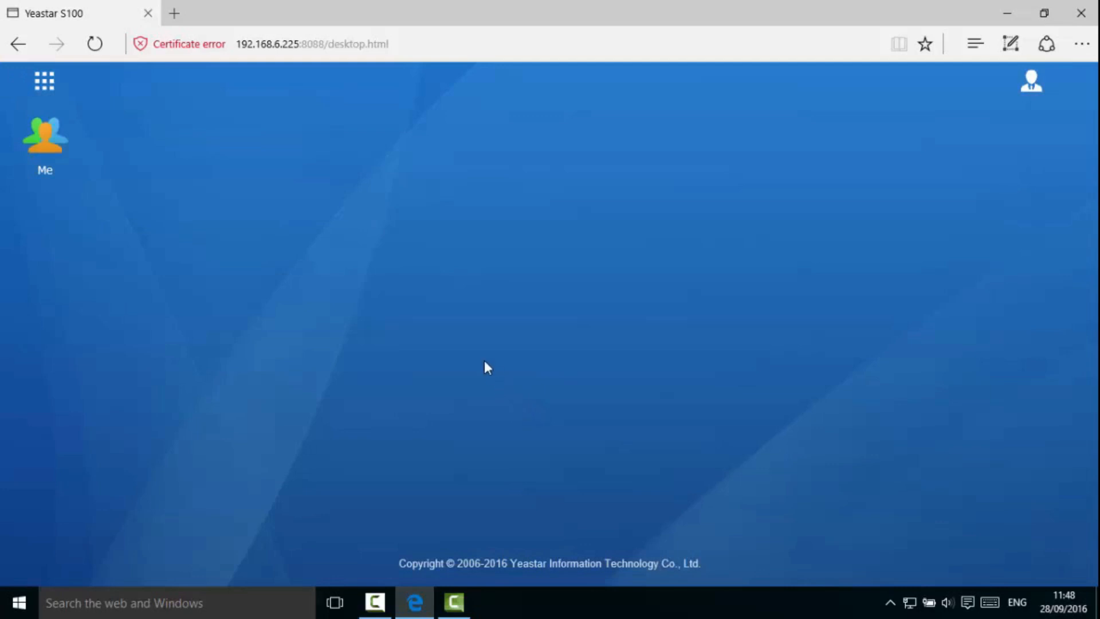
- Launch Settings from the app grid to confirm extension 8000's new Settings, CDR and Recordings, and Maintenance privileges
{"action": "left_click", "coordinate": [52, 86]}
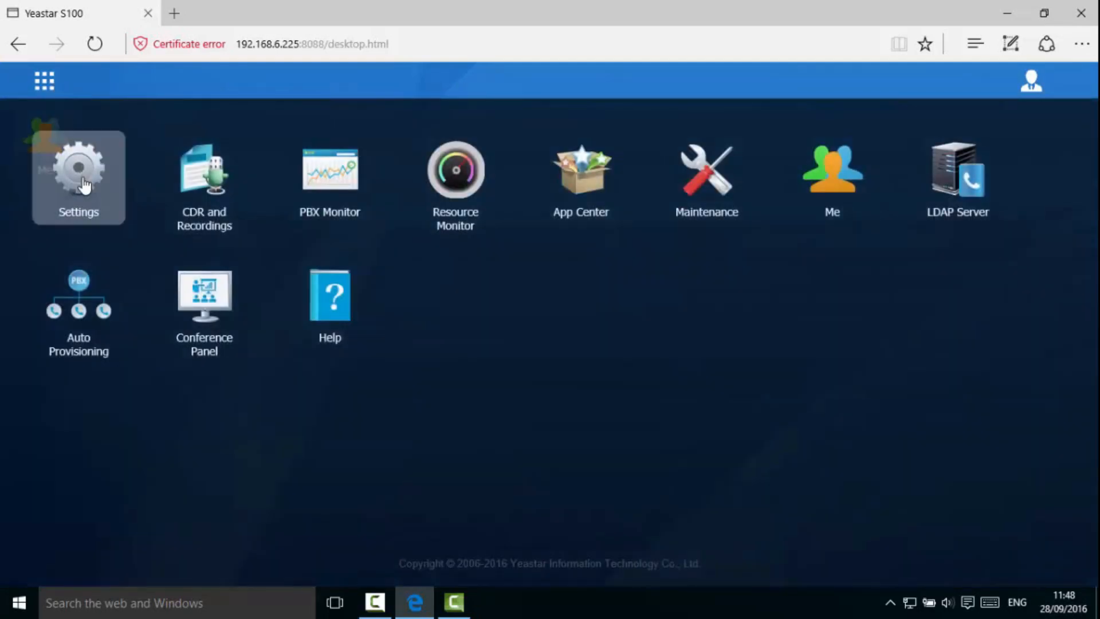
{"action": "left_click", "coordinate": [84, 186]}
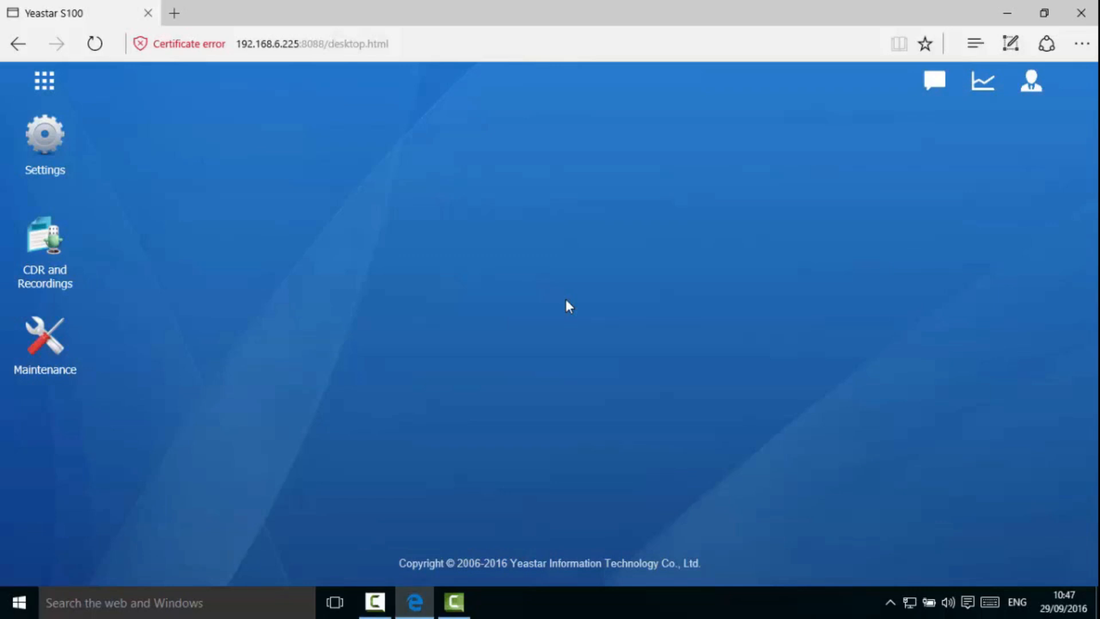
- Load the Yealink T22P phone's web login at 192.168.6.226 in a new Edge tab
{"action": "left_click", "coordinate": [175, 14]}
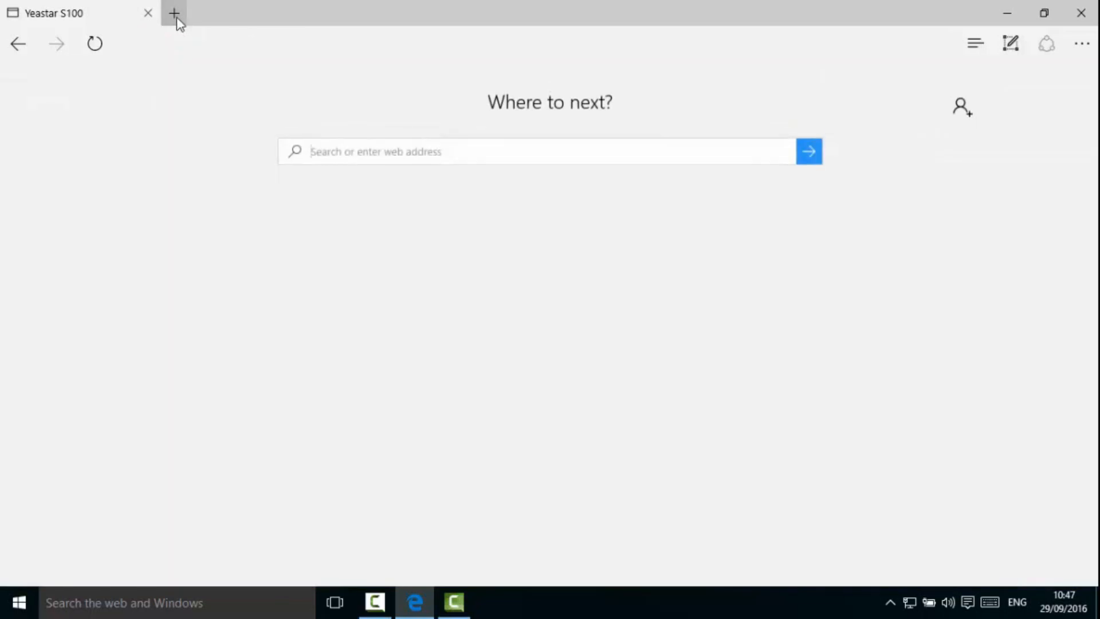
{"action": "left_click", "coordinate": [197, 46]}
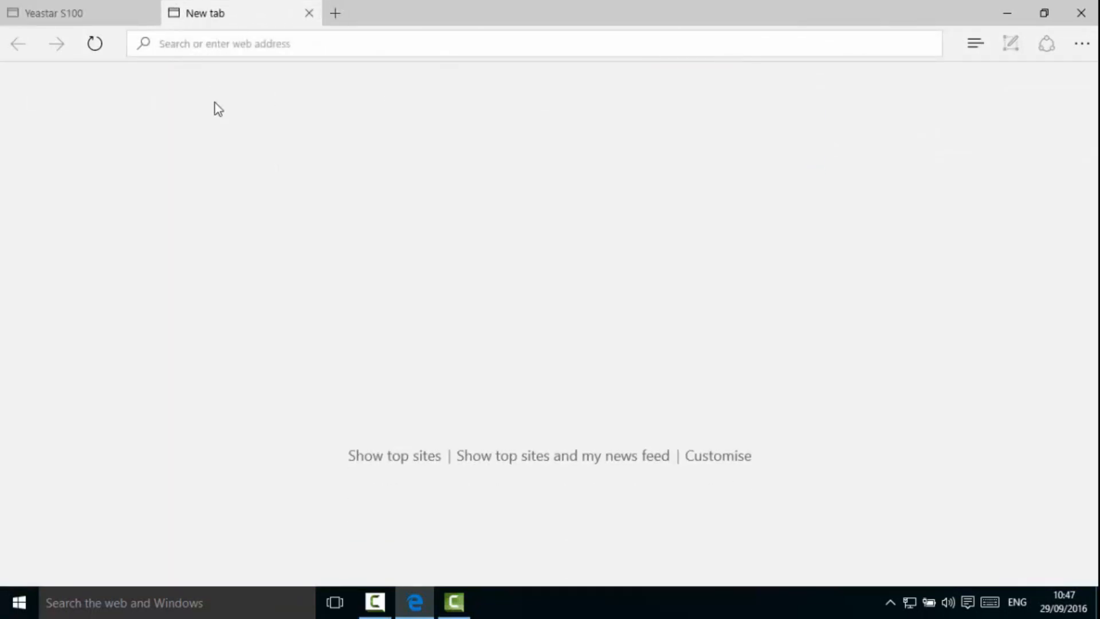
{"action": "type", "text": "192"}
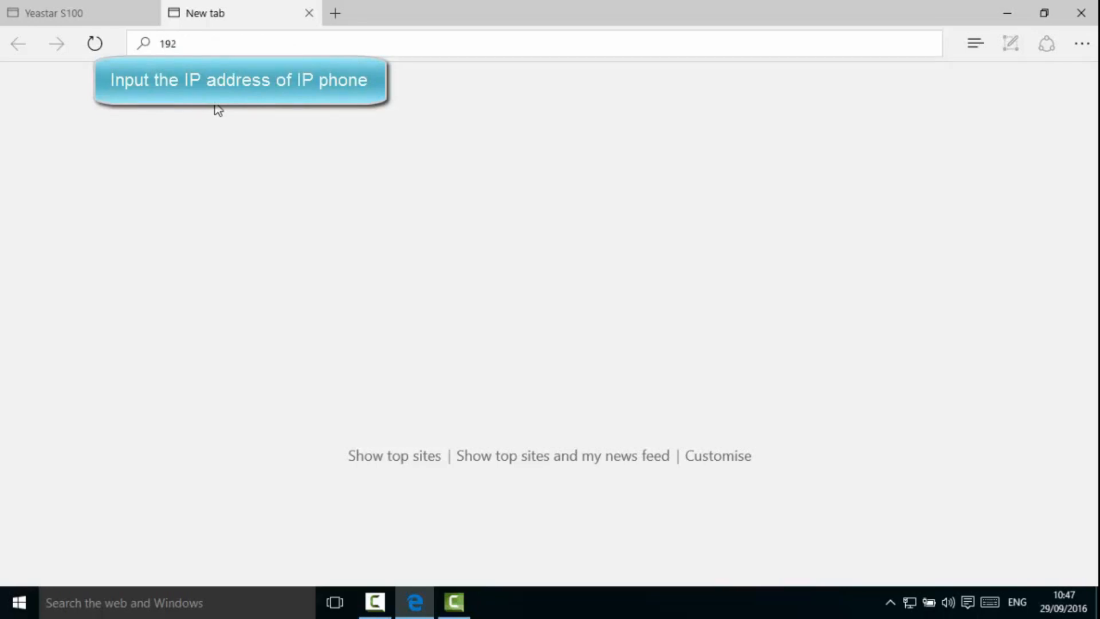
{"action": "type", "text": ".168.6.226"}
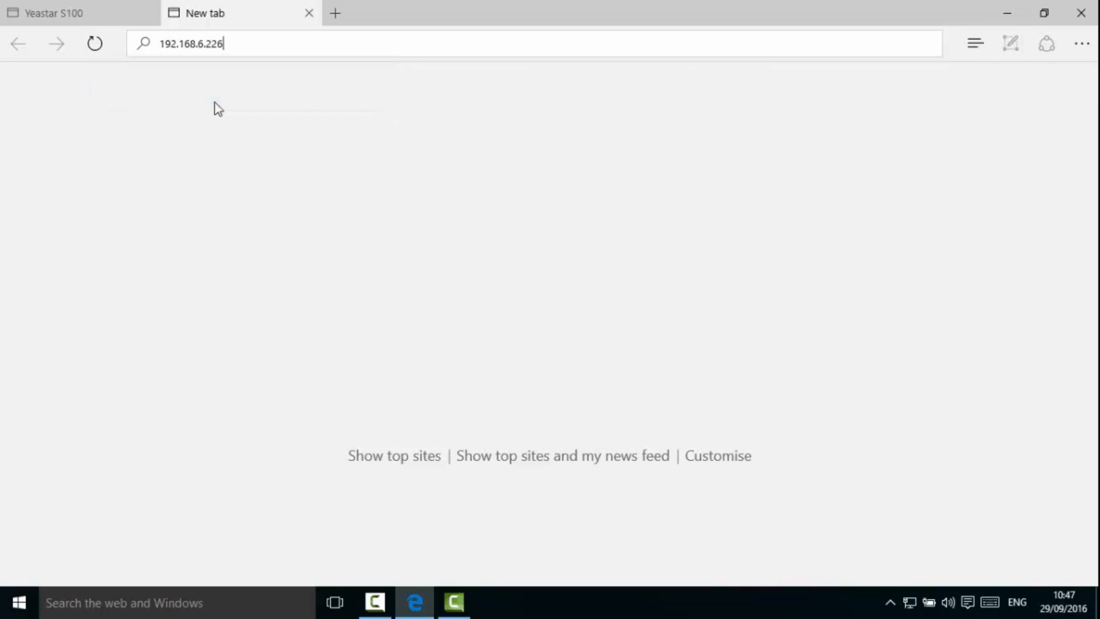
{"action": "key", "text": "Return"}
- Sign in to the phone's web interface with the administrator username and password
{"action": "type", "text": "admin"}
{"action": "key", "text": "Tab"}
{"action": "type", "text": "admin"}
{"action": "key", "text": "Return"}
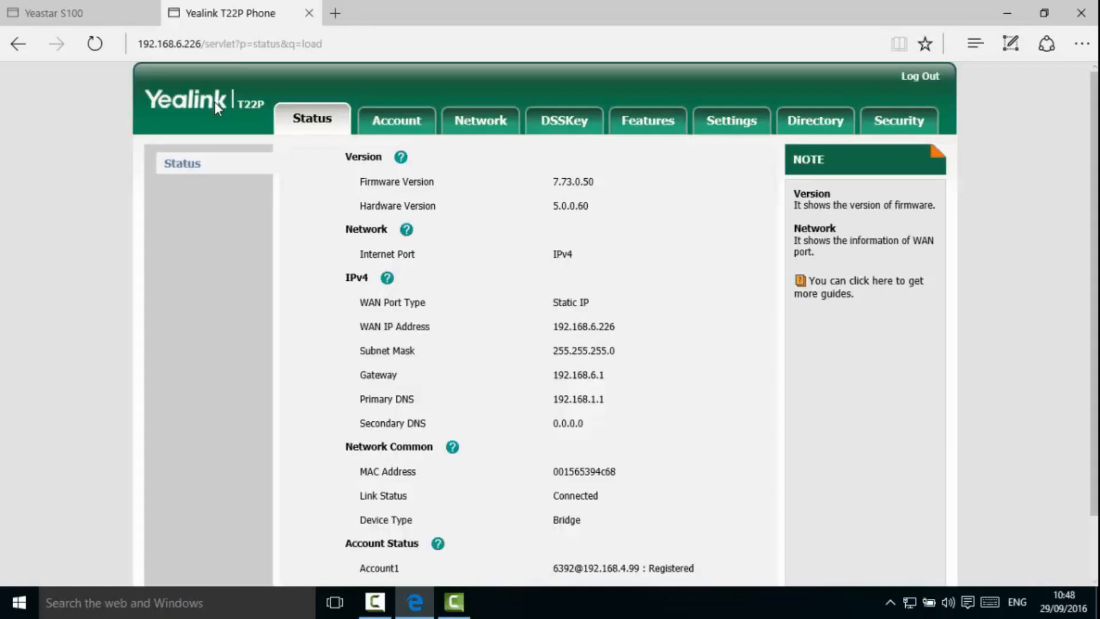
- In the Account settings, switch to Account 2 and set Line Active to Enabled
{"action": "left_click", "coordinate": [387, 127]}
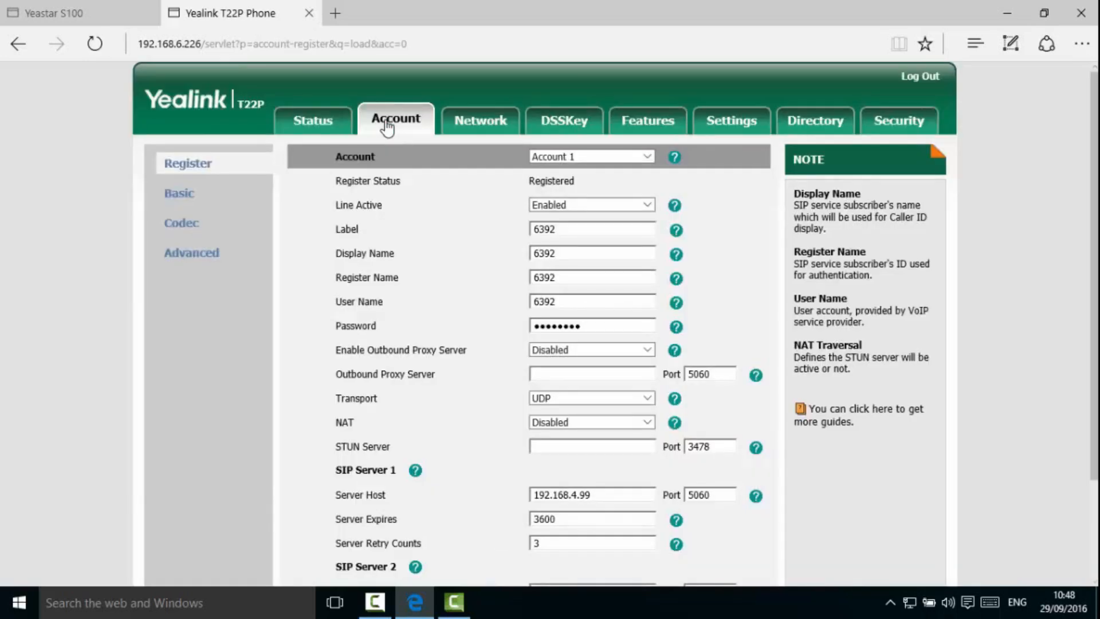
{"action": "left_click", "coordinate": [591, 158]}
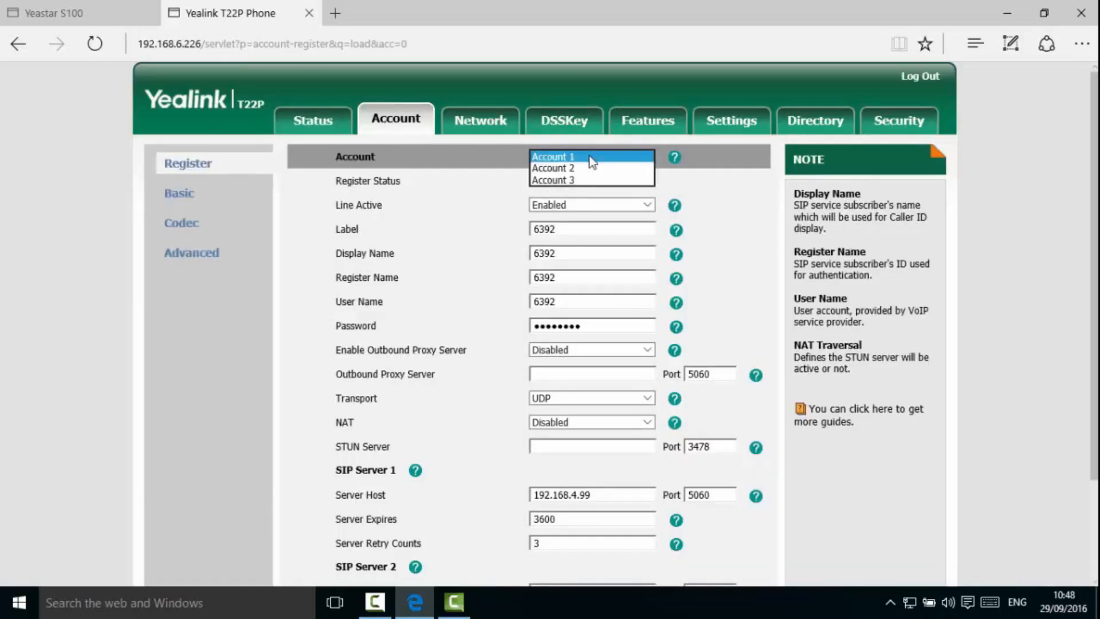
{"action": "left_click", "coordinate": [590, 168]}
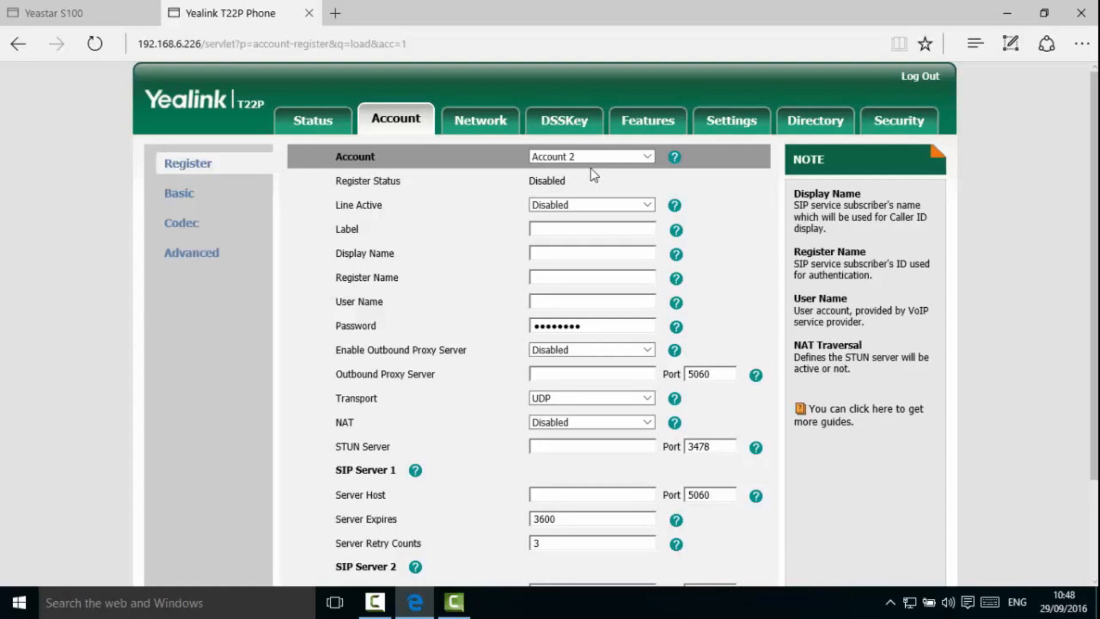
{"action": "left_click", "coordinate": [604, 204]}
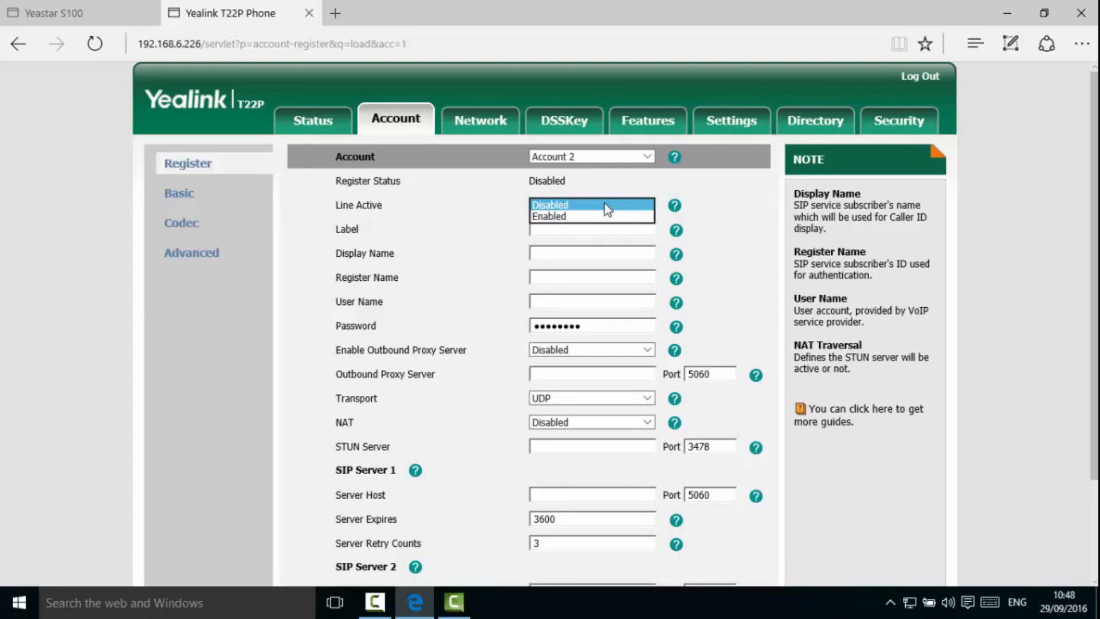
{"action": "left_click", "coordinate": [603, 218]}
- Fill Label, Display Name, Register Name and User Name with 8000, then enter the extension password
{"action": "left_click", "coordinate": [615, 230]}
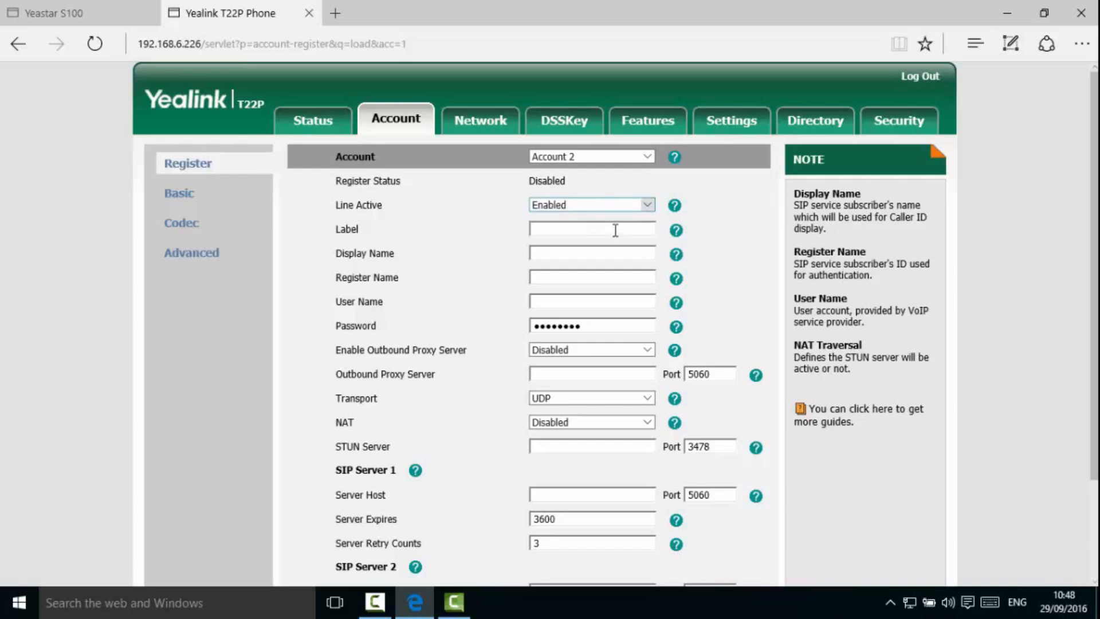
{"action": "type", "text": "8000"}
{"action": "key", "text": "Tab"}
{"action": "type", "text": "8000"}
{"action": "key", "text": "Tab"}
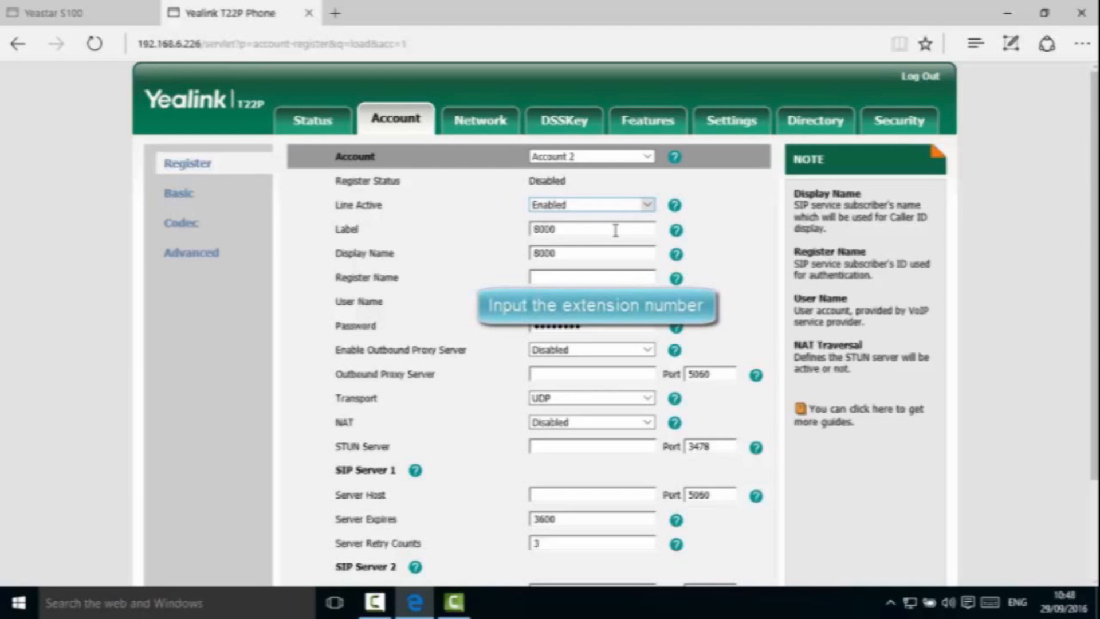
{"action": "type", "text": "8000"}
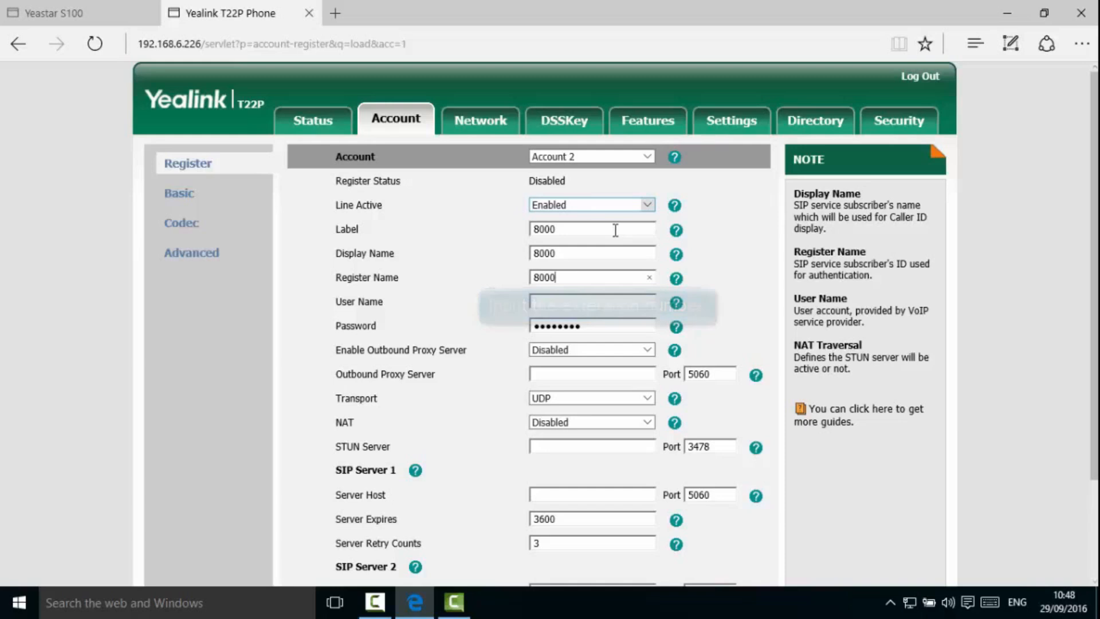
{"action": "key", "text": "Tab"}
{"action": "type", "text": "8"}
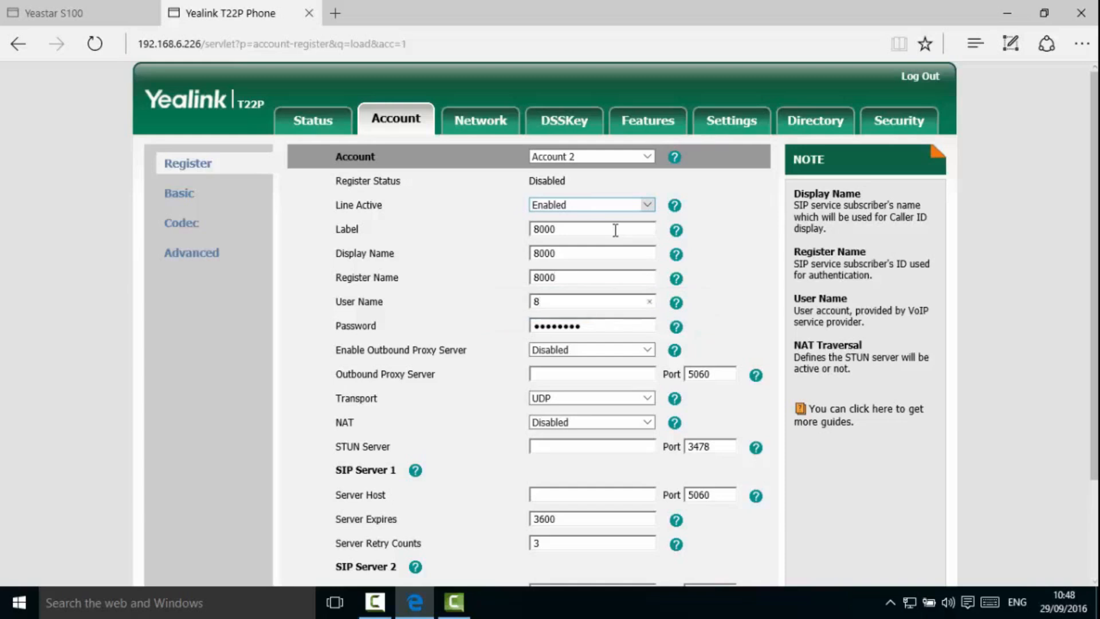
{"action": "type", "text": "000"}
{"action": "key", "text": "Tab"}
{"action": "type", "text": "••••••••"}
- Set SIP Server 1 host to 192.168.6.225, confirm Account 2, and return to the Yeastar S100 tab
{"action": "scroll", "coordinate": [618, 235], "scroll_direction": "down", "scroll_amount": 3}
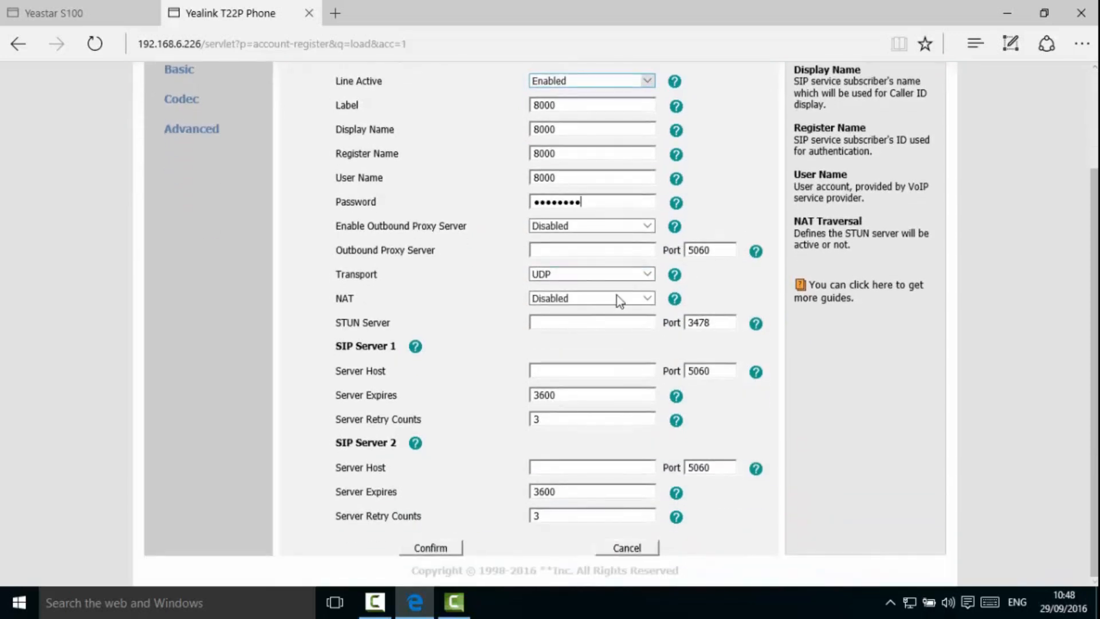
{"action": "left_click", "coordinate": [605, 365]}
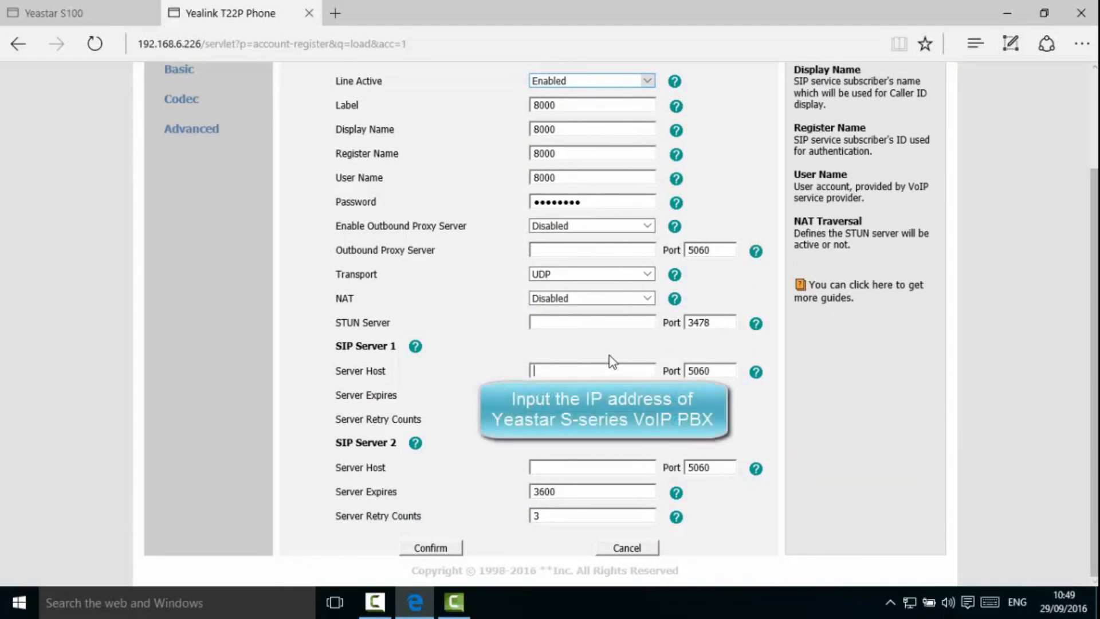
{"action": "type", "text": "192.168.6.225"}
{"action": "left_click_drag", "start_coordinate": [722, 371], "coordinate": [677, 364]}
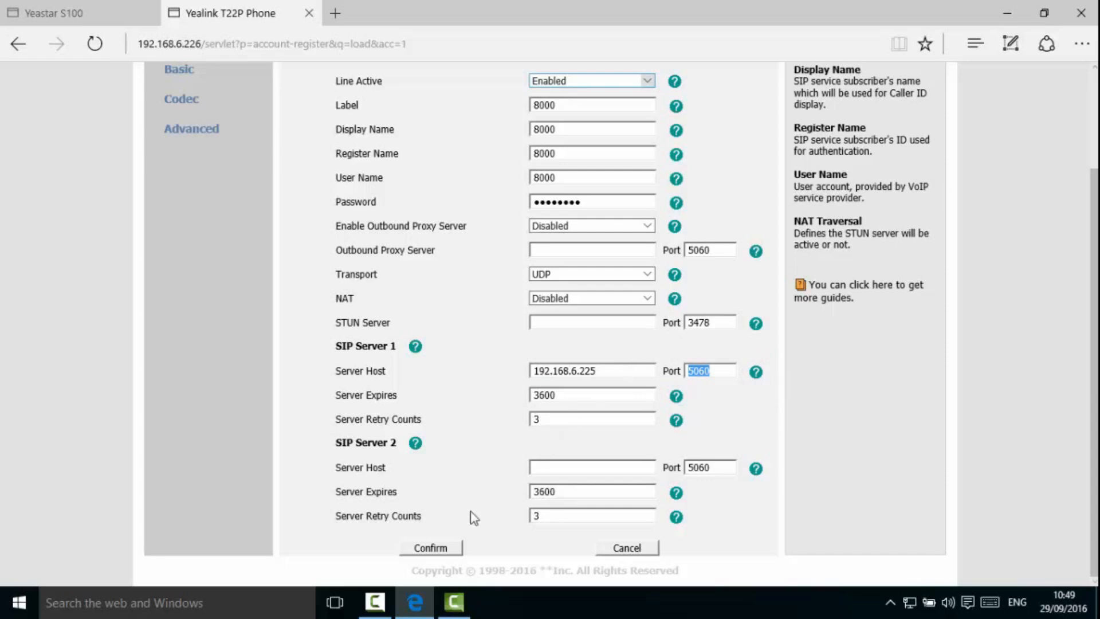
{"action": "left_click", "coordinate": [431, 547]}
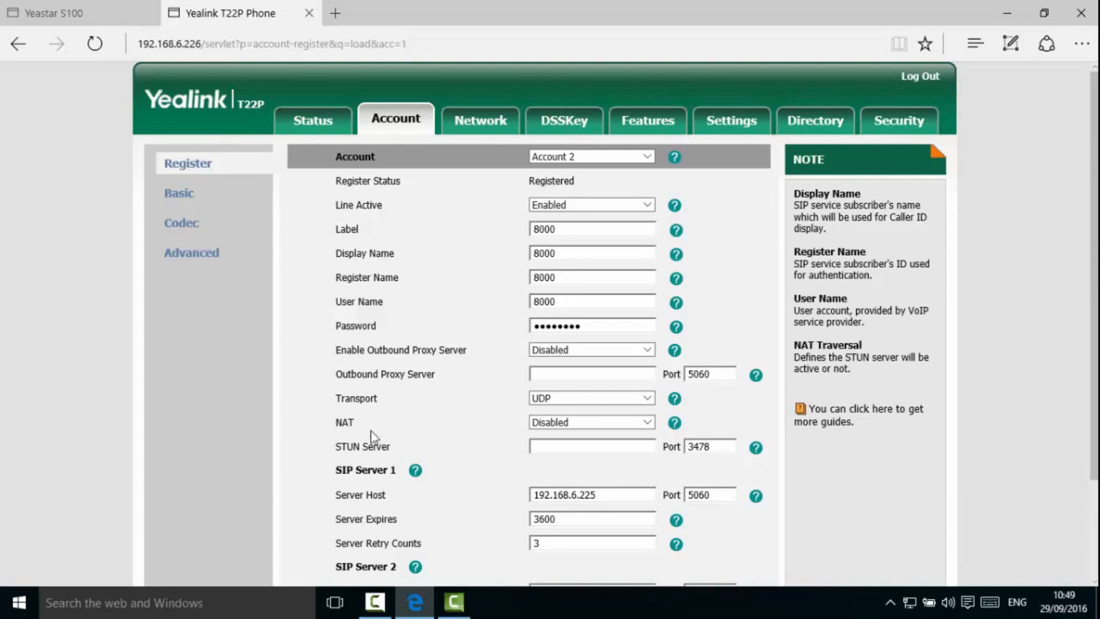
{"action": "left_click", "coordinate": [122, 18]}
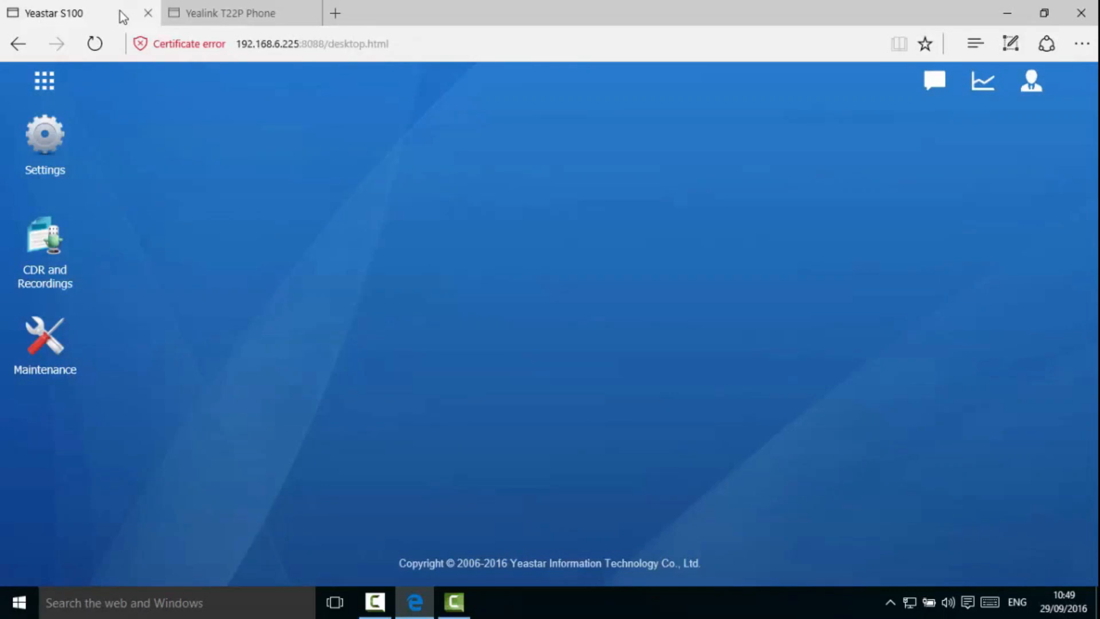
{"action": "left_click", "coordinate": [45, 86]}
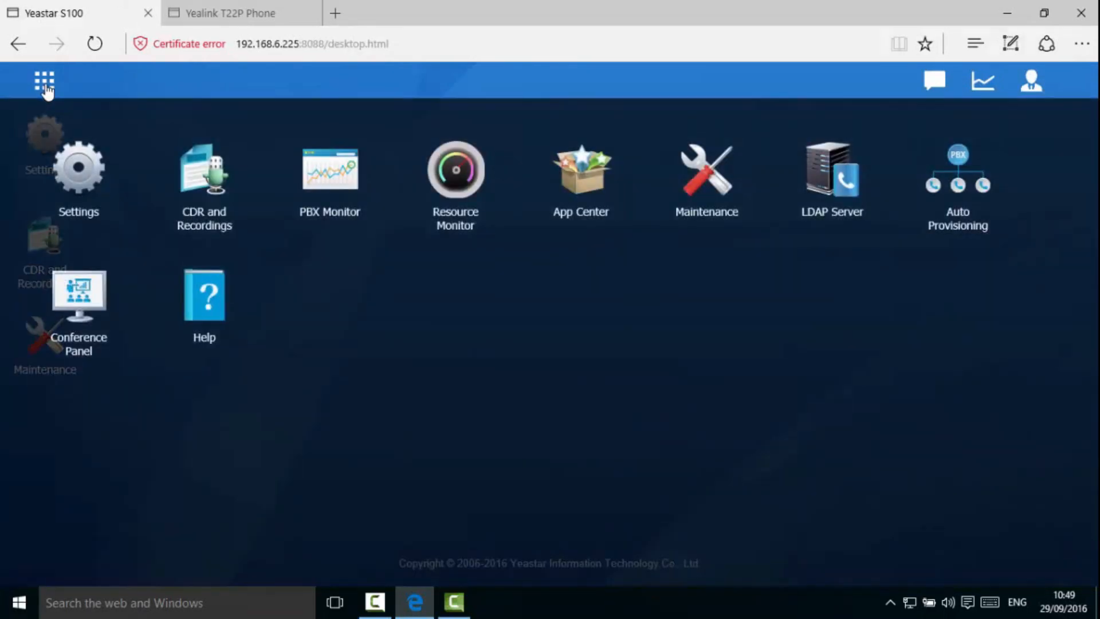
{"action": "left_click", "coordinate": [309, 181]}
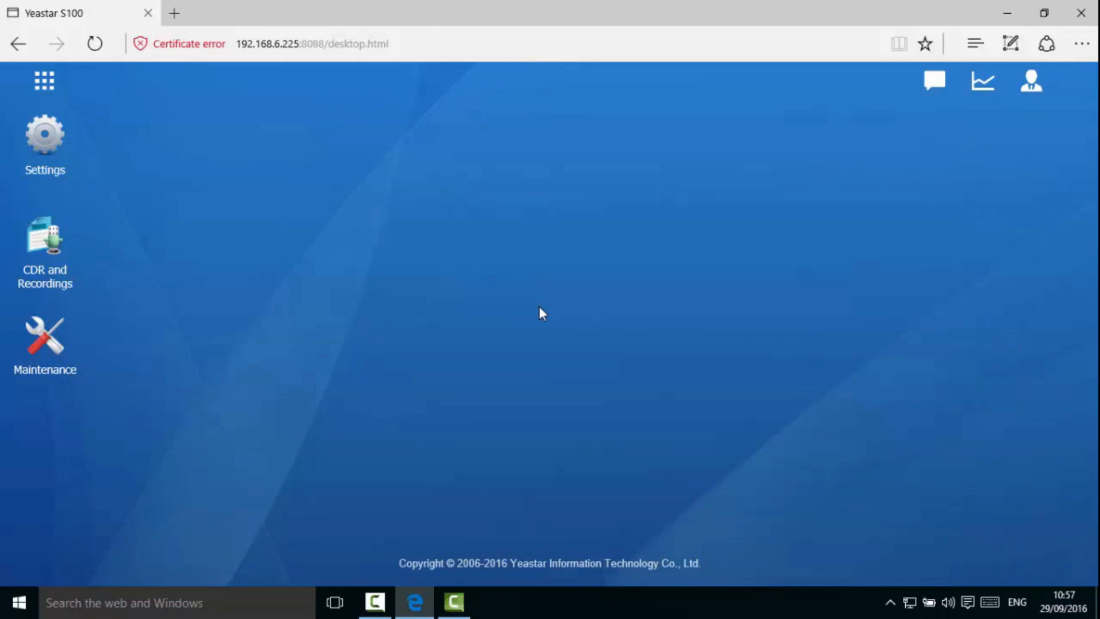
{"action": "left_click", "coordinate": [56, 85]}
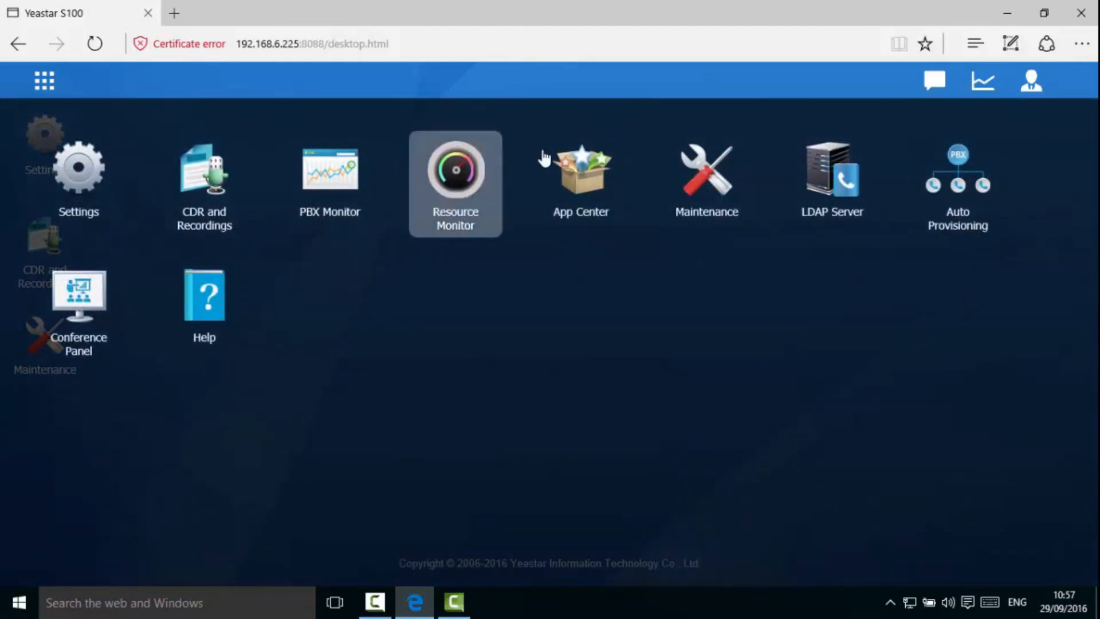
{"action": "left_click", "coordinate": [951, 208]}
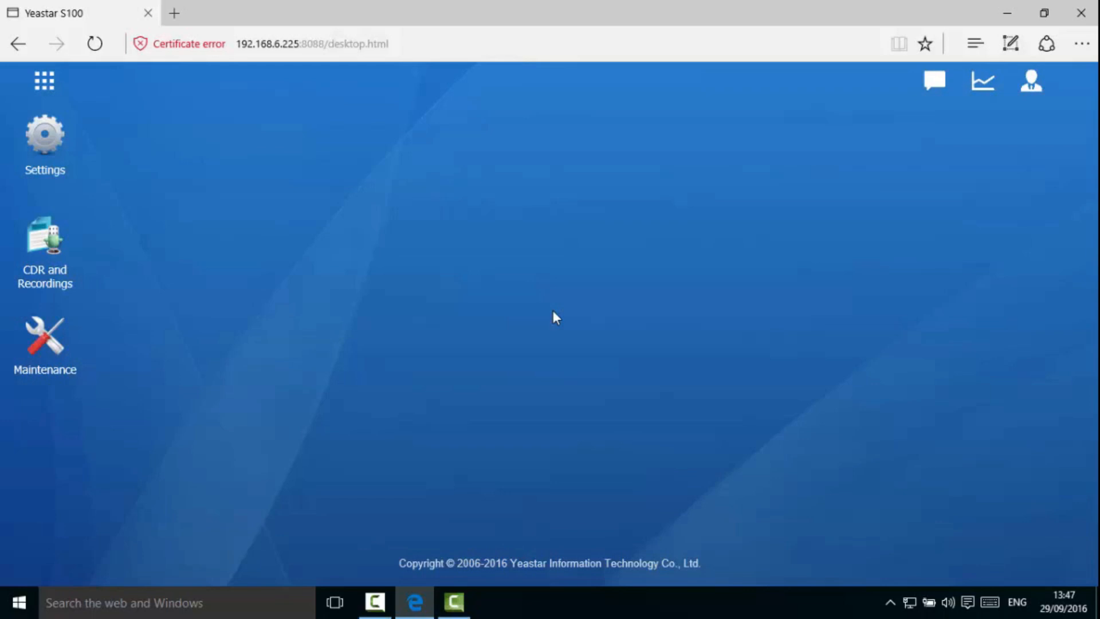
- Add extension 8011 as FXS instead of SIP on port Span1_Port1, save it, and apply the changes
{"action": "left_click", "coordinate": [24, 152]}
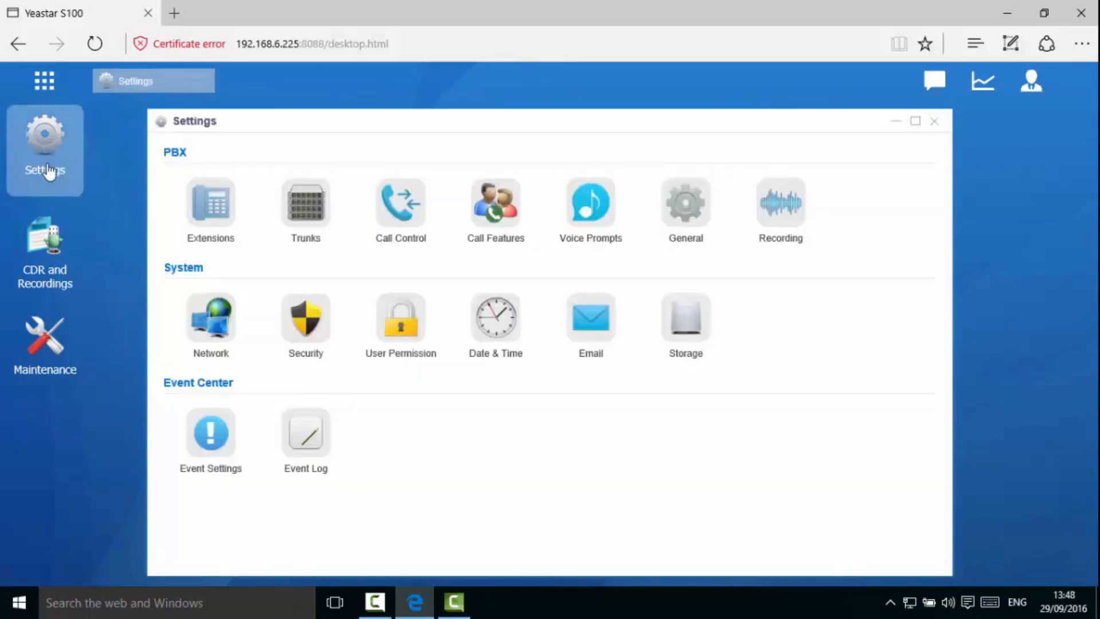
{"action": "left_click", "coordinate": [212, 233]}
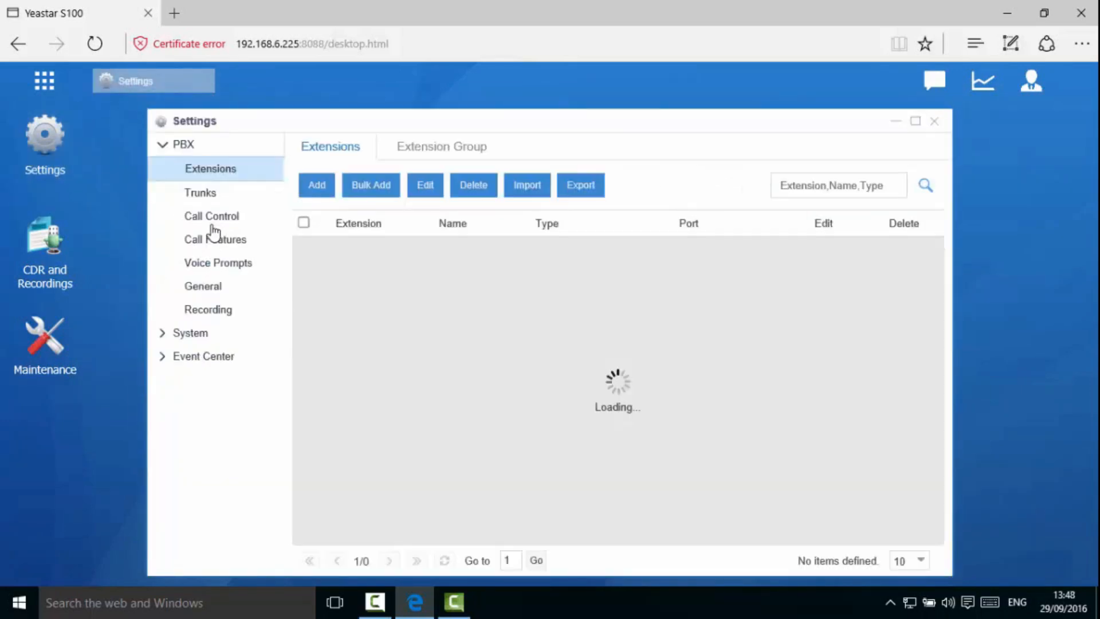
{"action": "left_click", "coordinate": [309, 187]}
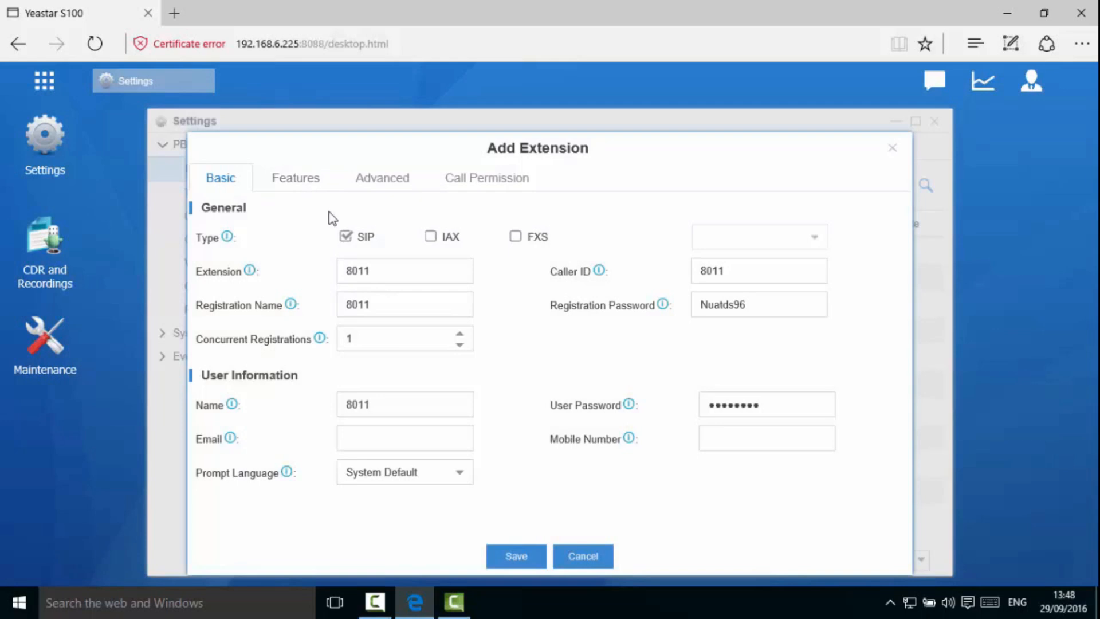
{"action": "left_click", "coordinate": [347, 236]}
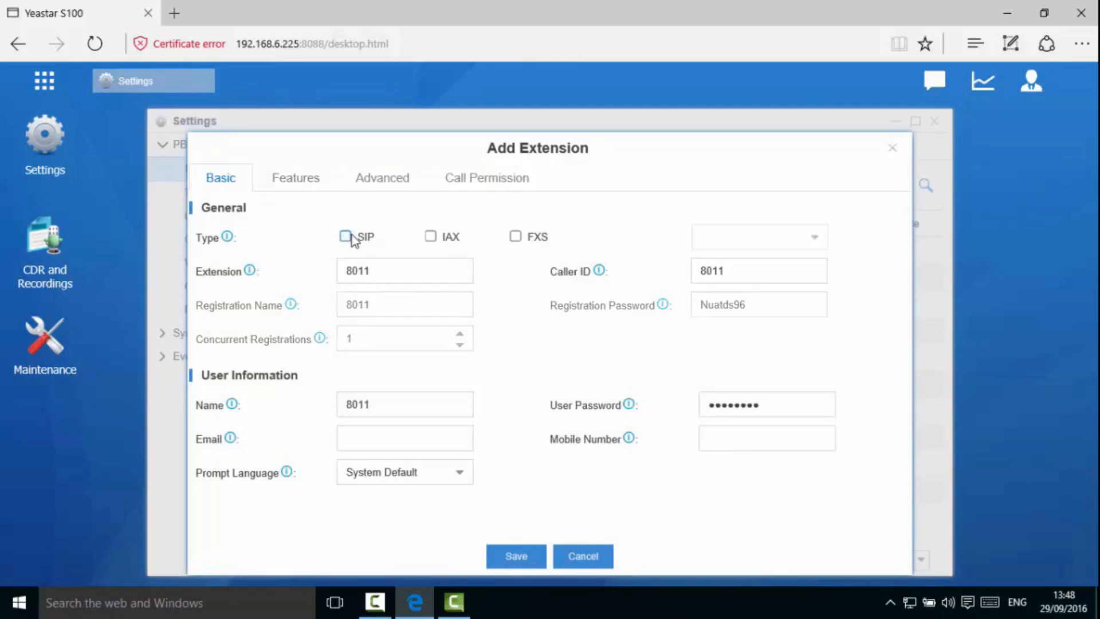
{"action": "left_click", "coordinate": [516, 236]}
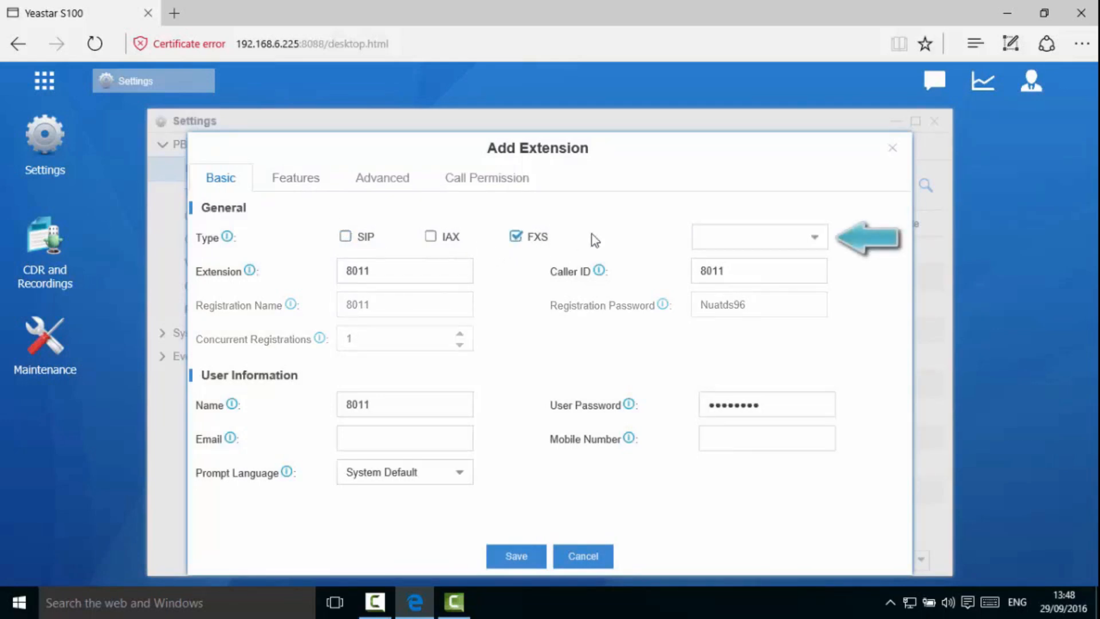
{"action": "left_click", "coordinate": [823, 246]}
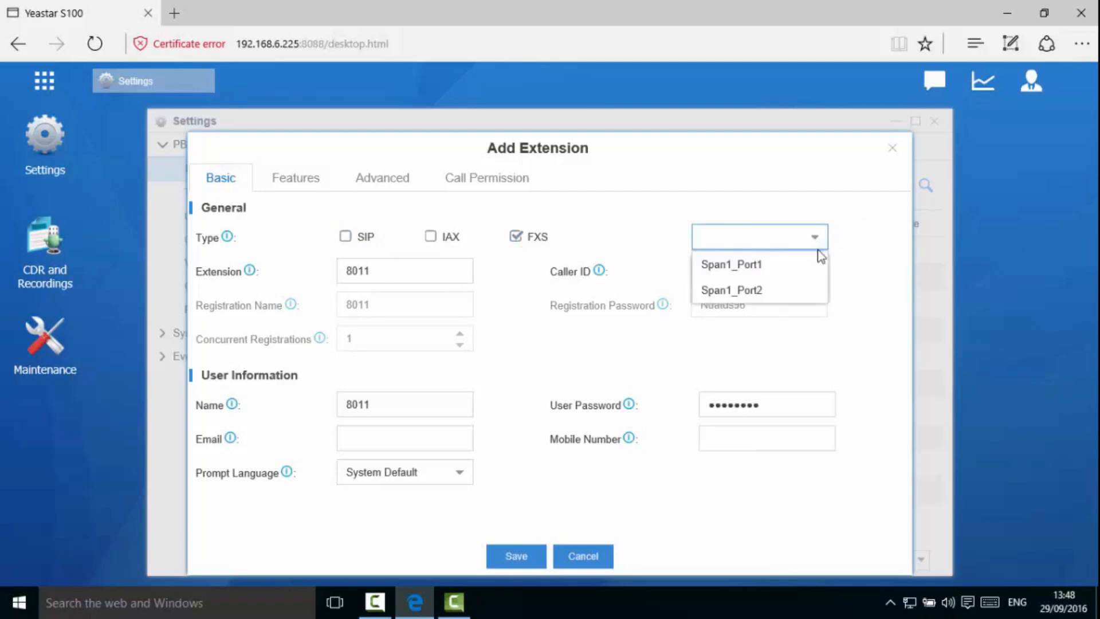
{"action": "left_click", "coordinate": [815, 264]}
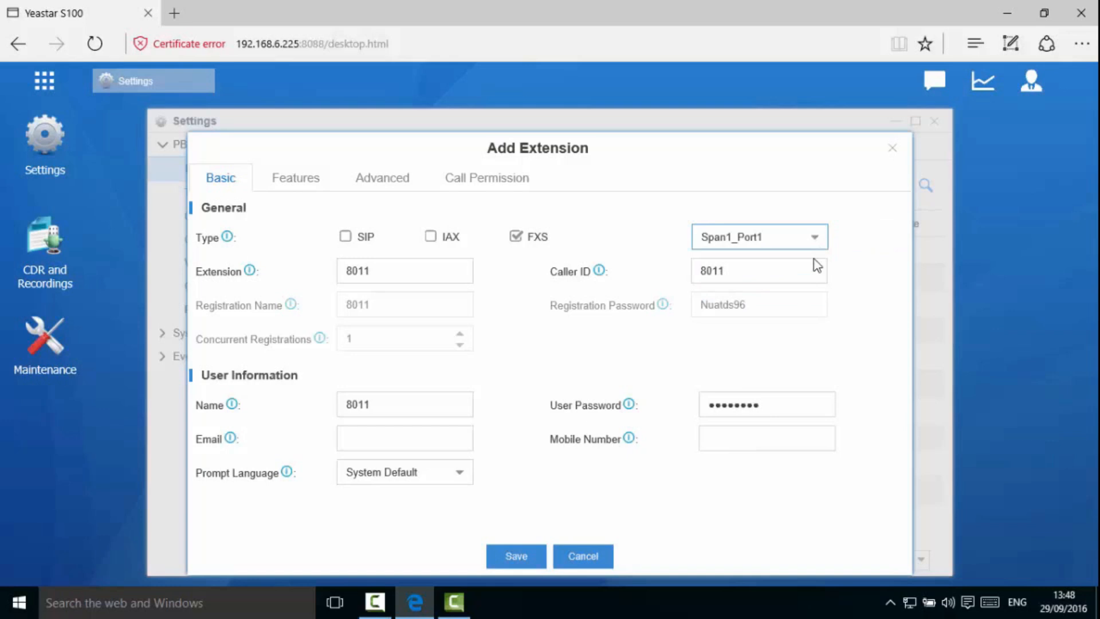
{"action": "left_click", "coordinate": [541, 557]}
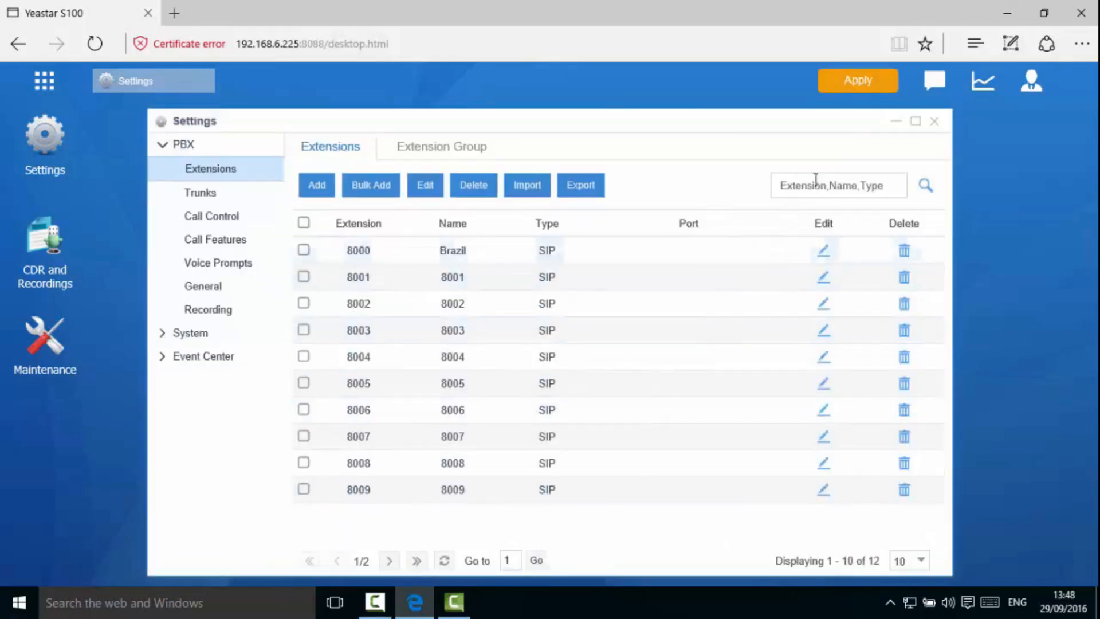
{"action": "left_click", "coordinate": [851, 83]}
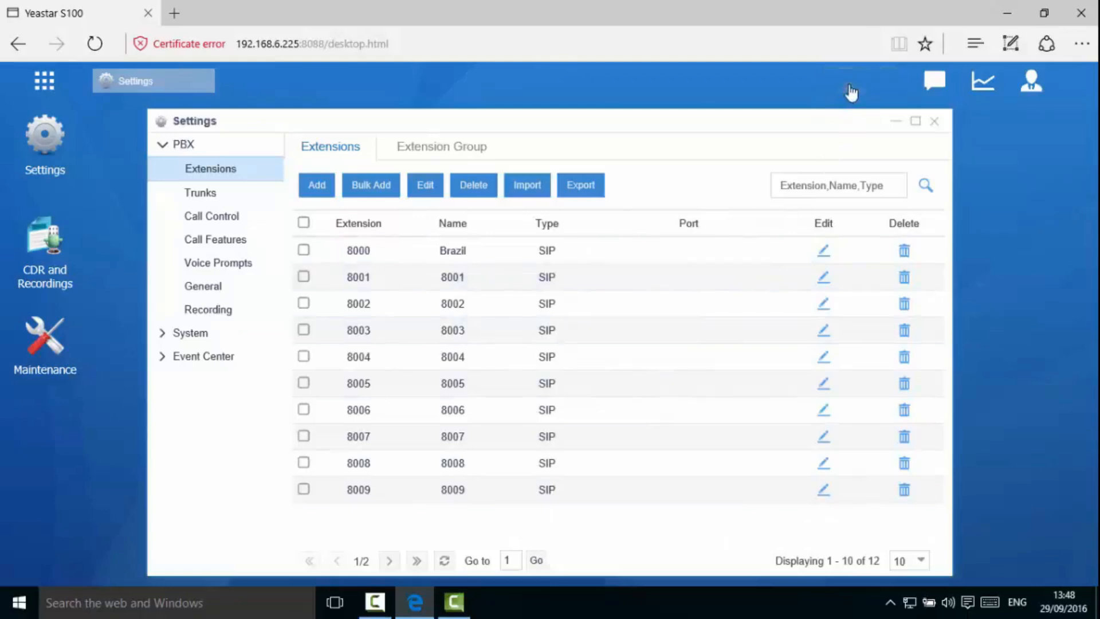